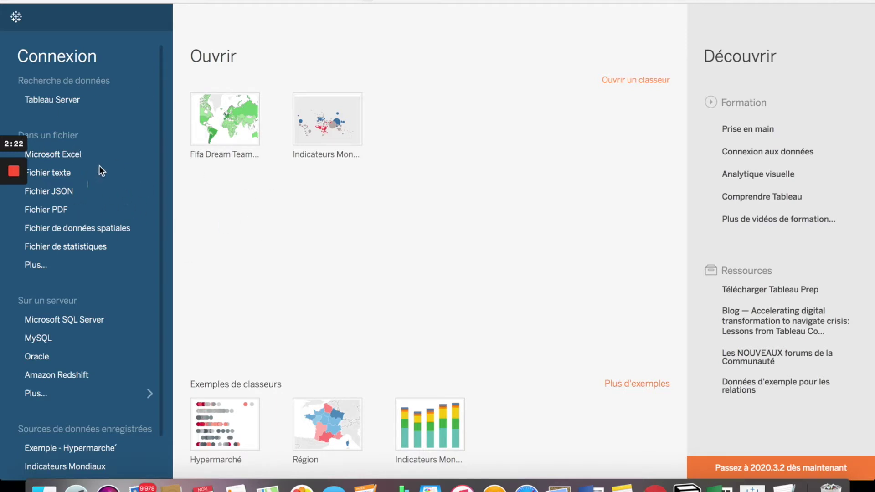
Bring up the file selection for a text file data connection and cancel it
click(66, 172)
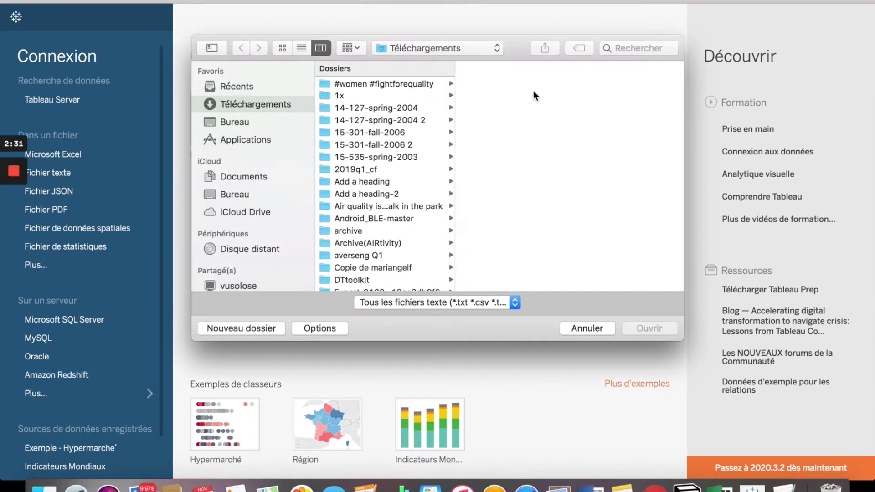
click(602, 331)
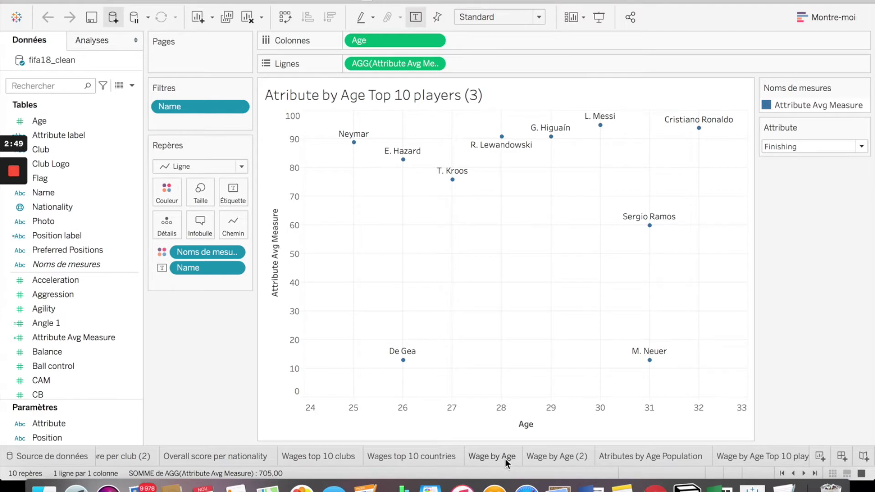
View the Wage by Age worksheet, and place the Age field on the columns of the Wage by Age (2) worksheet
click(498, 460)
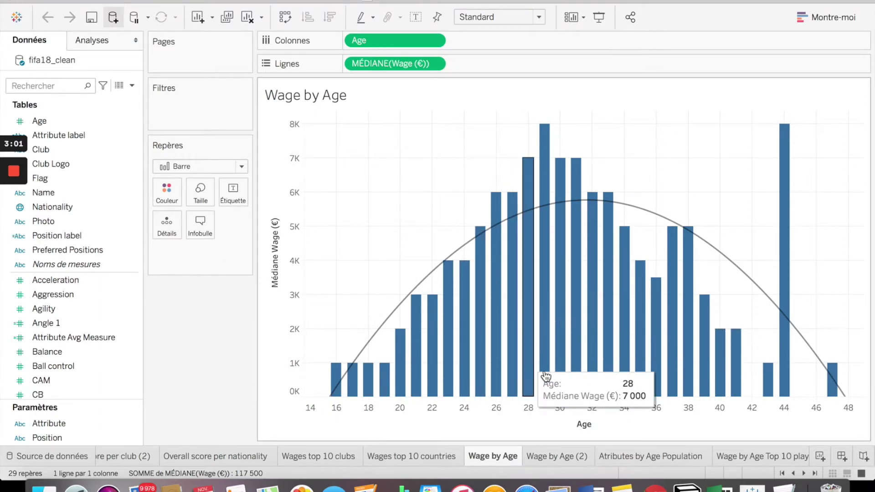
click(557, 452)
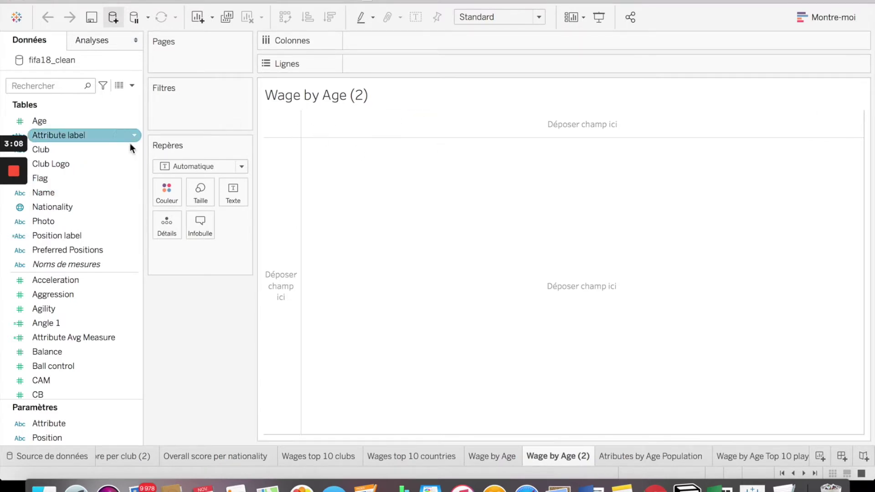
drag(80, 237, 235, 120)
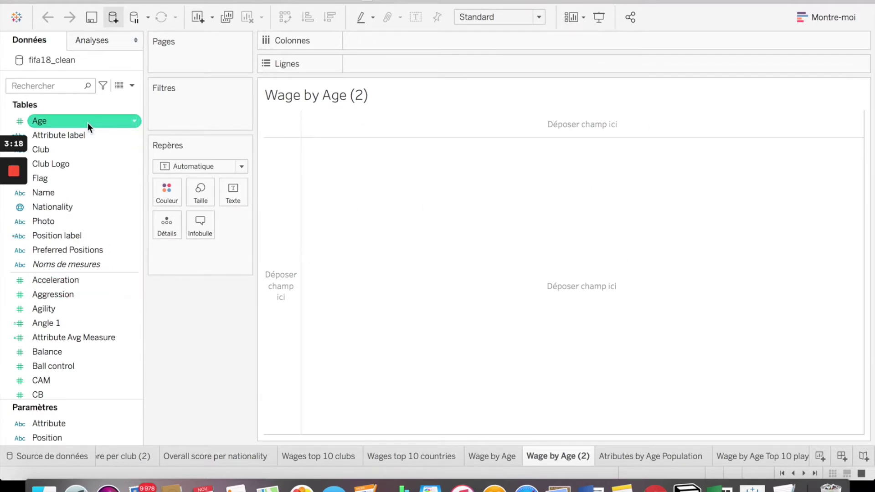
mouse_move(88, 122)
mouse_down()
mouse_move(132, 122)
mouse_move(395, 64)
mouse_move(426, 38)
mouse_up()
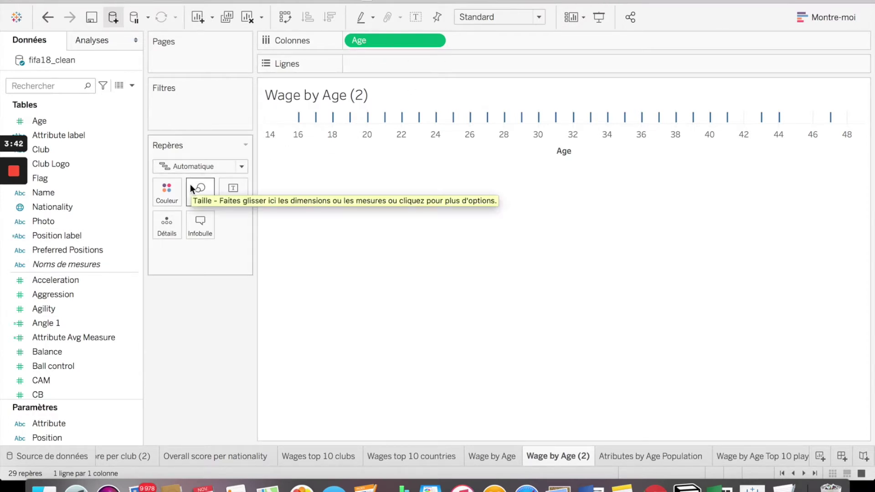
Add the Wage (€) measure to the rows of the Wage by Age (2) worksheet
scroll(110, 302, down, 6)
scroll(110, 303, down, 10)
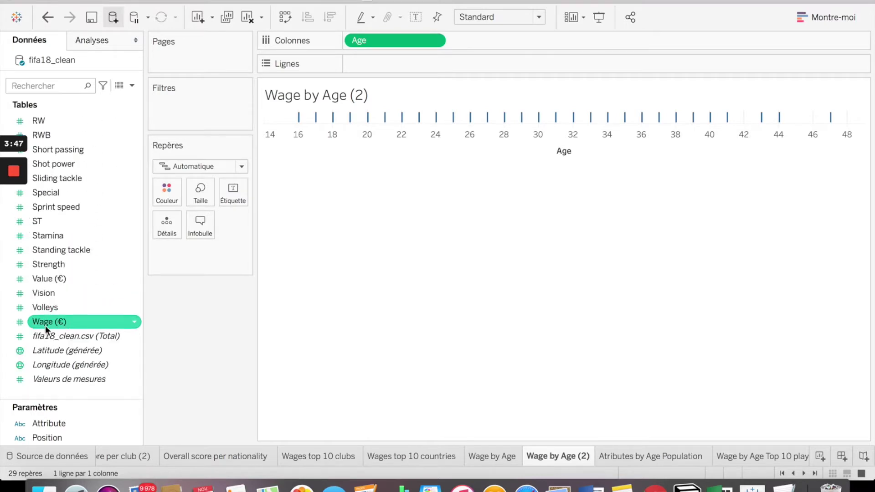
drag(42, 325, 394, 63)
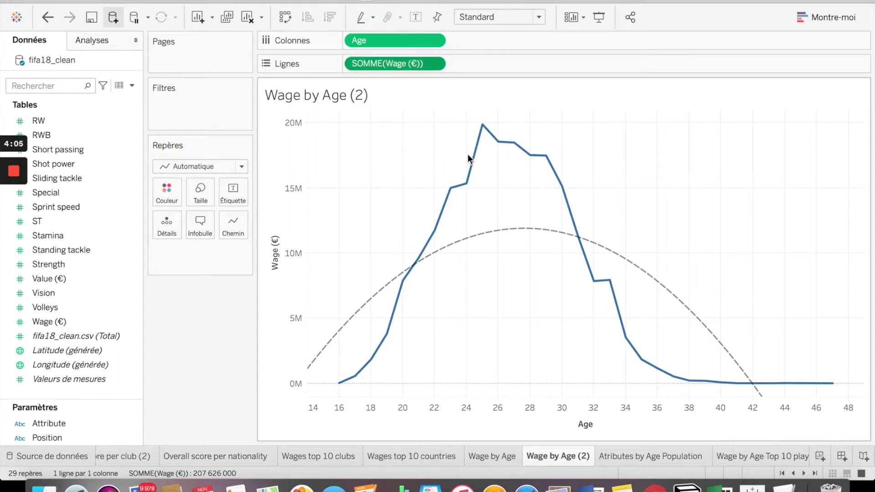
Change the aggregation of Wage (€) on the rows to the average (Moyenne)
click(434, 64)
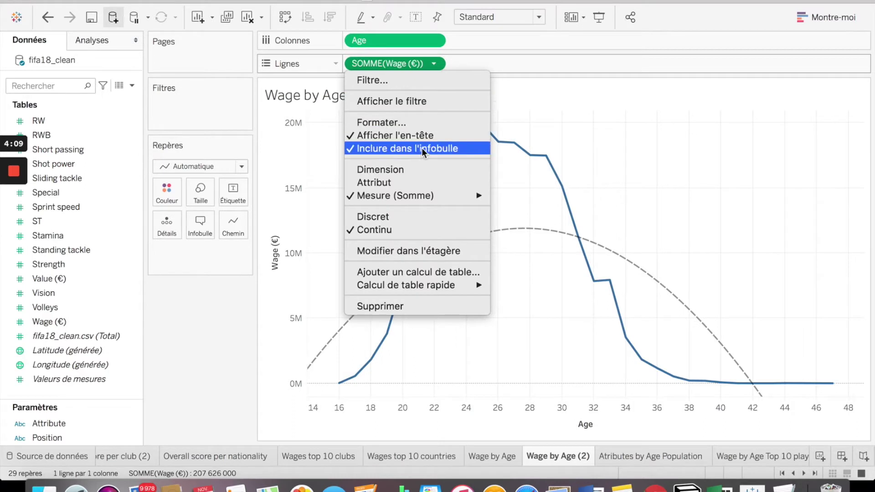
mouse_move(480, 196)
click(519, 210)
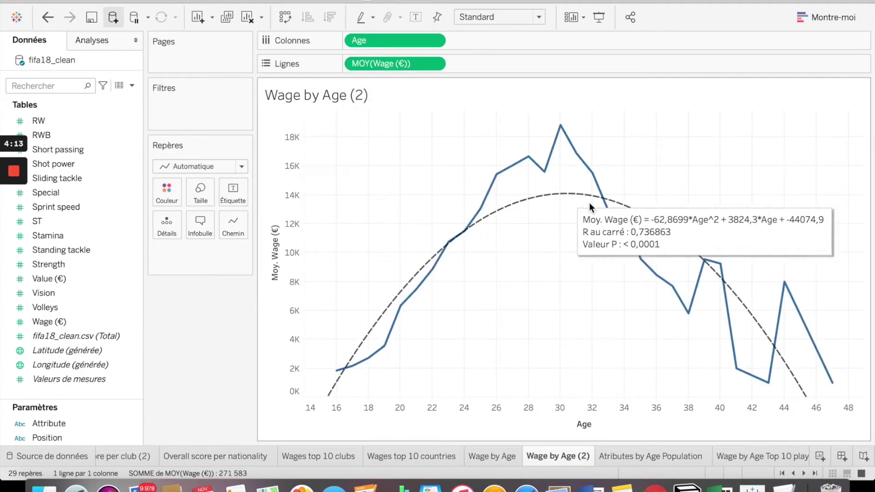
Try the Carré and Cercle mark types on the wage chart and set the marks to Ligne
mouse_move(665, 230)
click(239, 170)
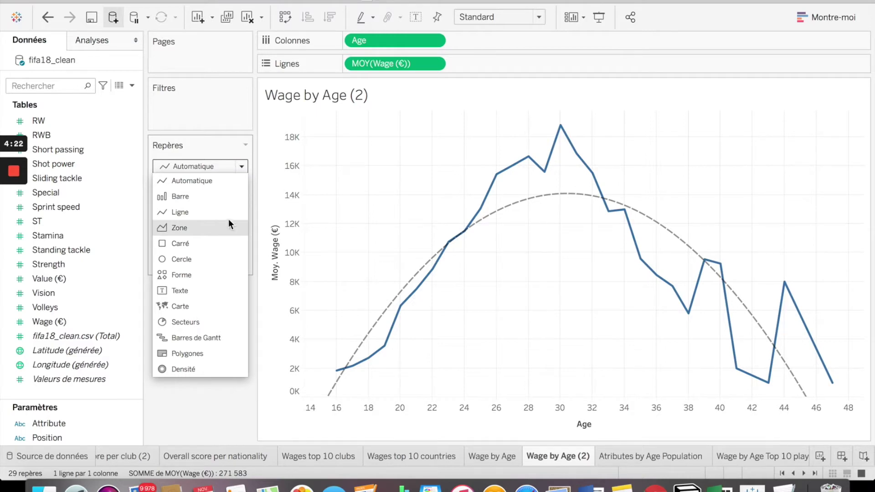
click(226, 242)
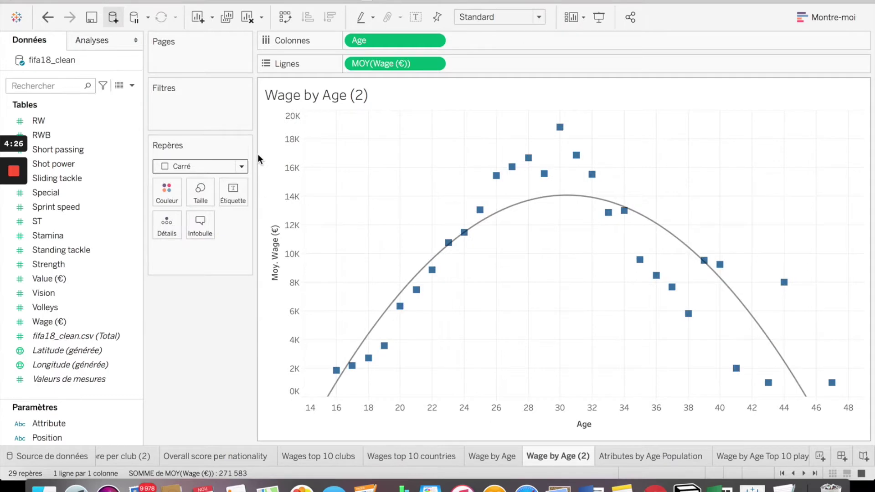
click(242, 166)
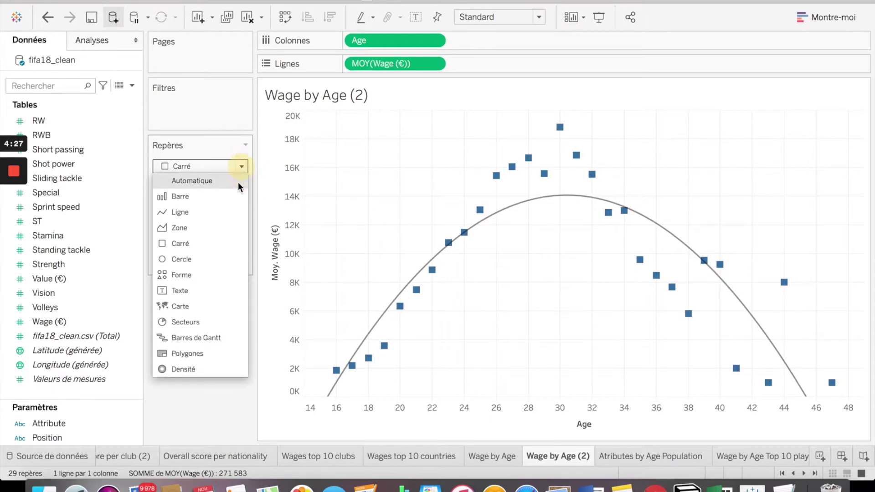
click(219, 257)
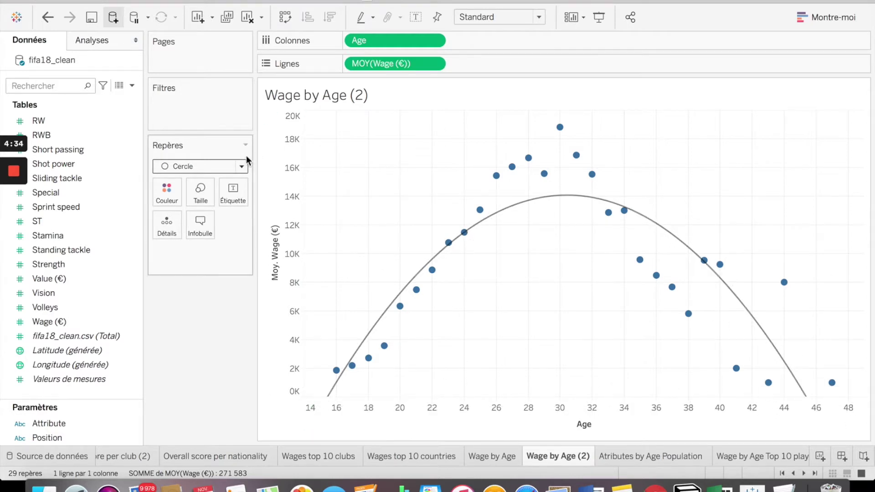
click(240, 166)
click(220, 213)
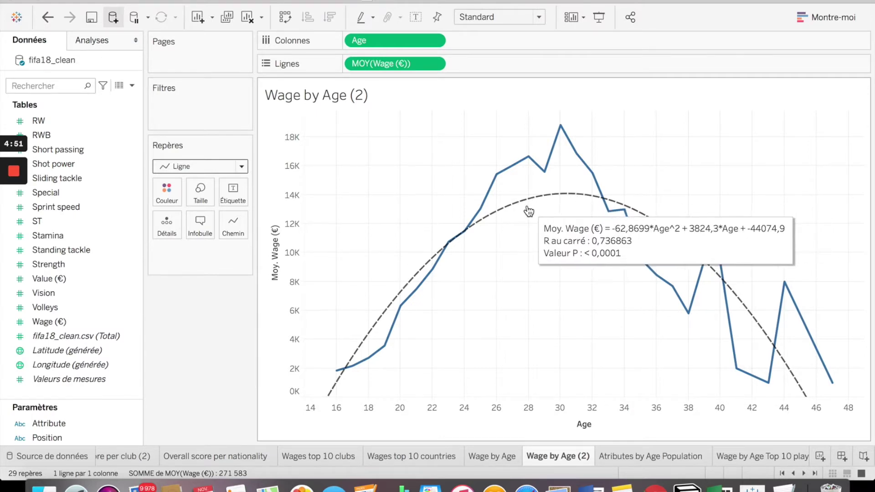
Show the trend lines on the average wage by age chart
mouse_move(408, 283)
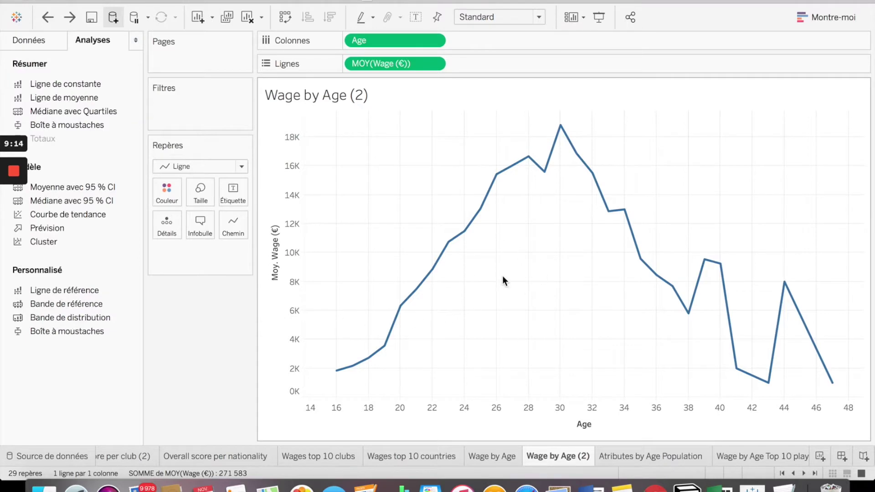
right_click(503, 276)
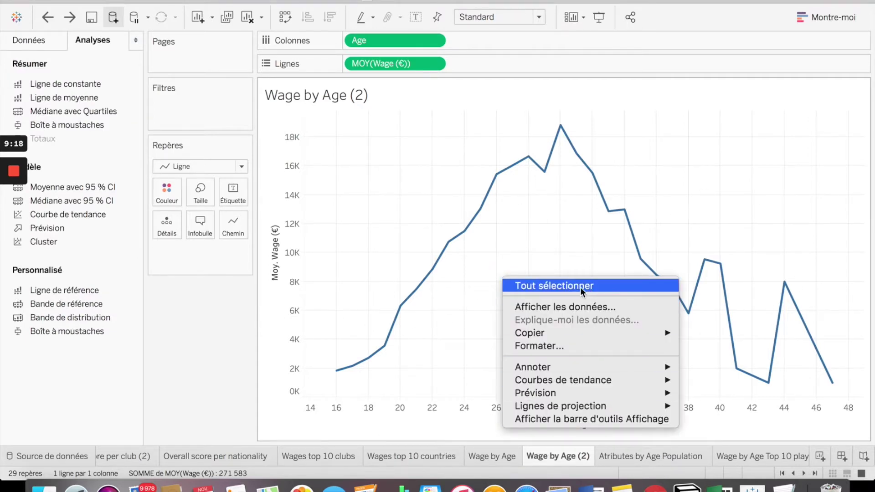
click(471, 307)
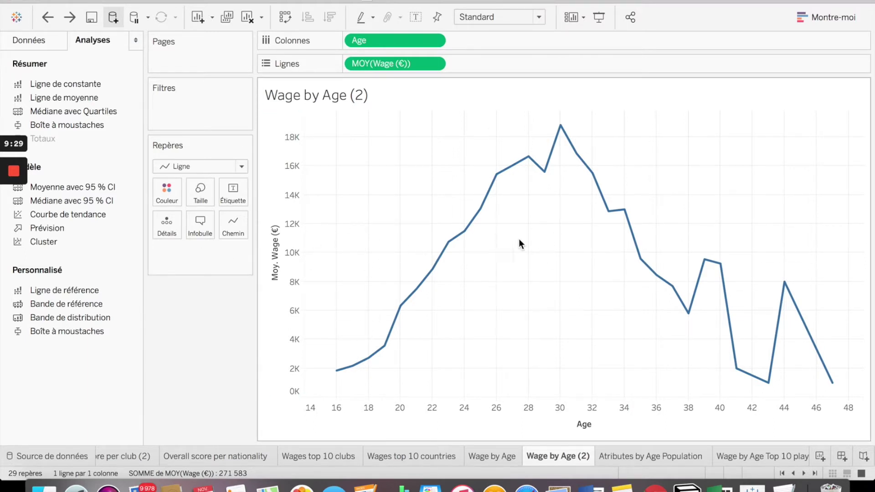
right_click(516, 297)
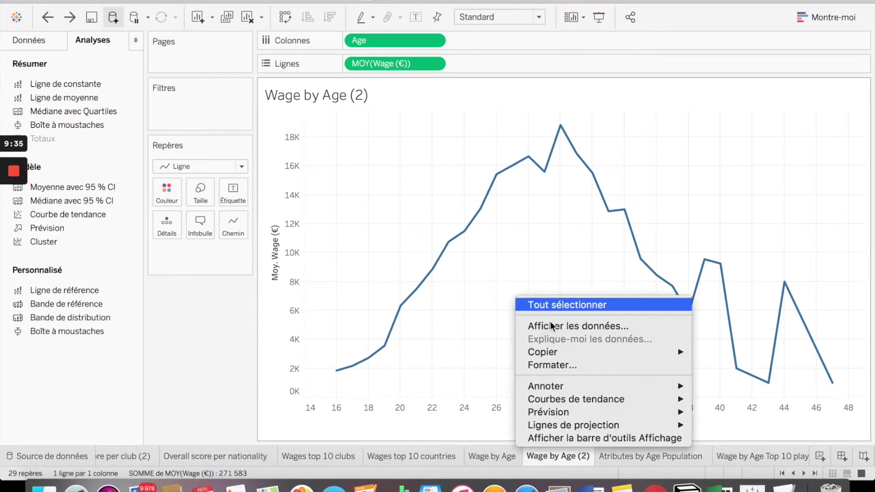
mouse_move(578, 391)
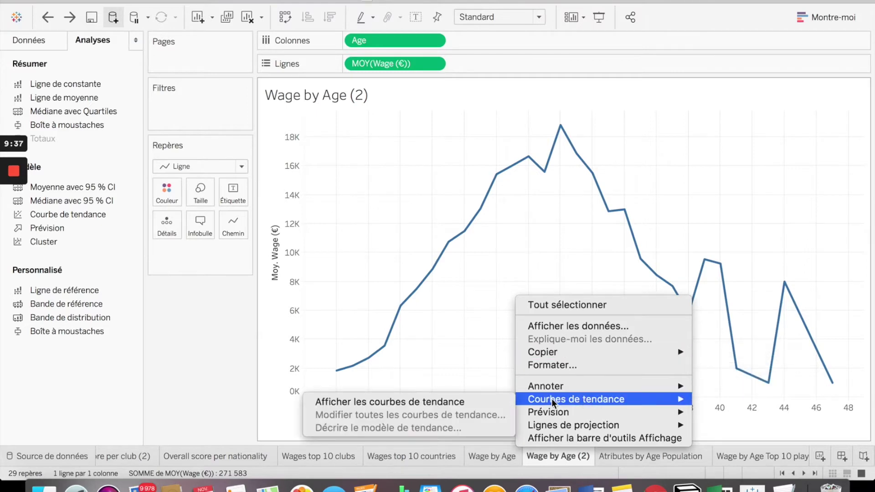
click(481, 400)
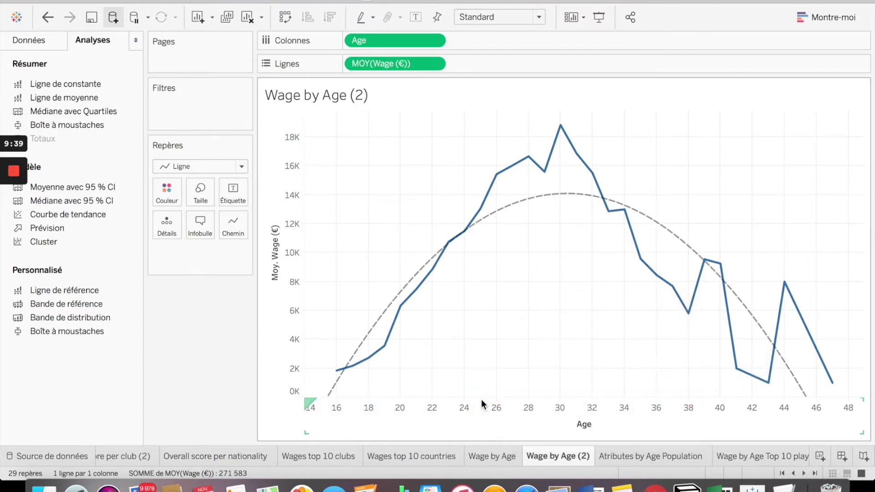
Review the trend line's model type and polynomial degree in its options, and close them without changes
mouse_move(392, 317)
mouse_move(551, 206)
right_click(525, 201)
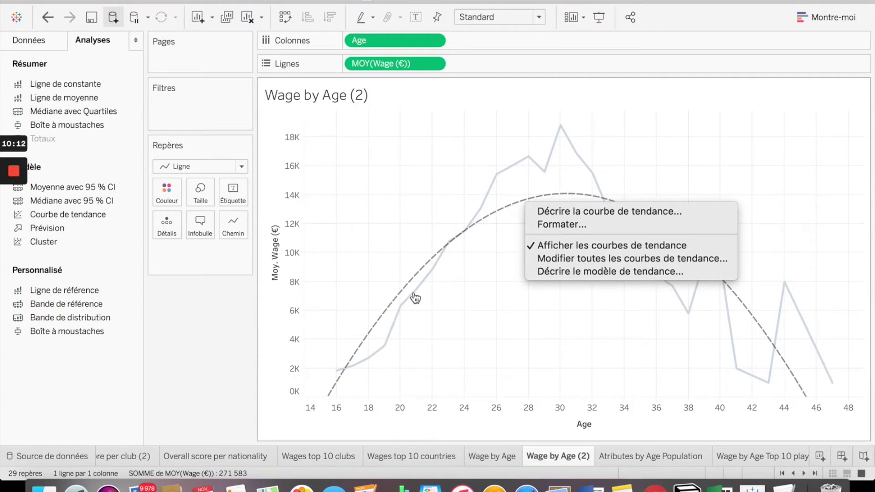
click(668, 262)
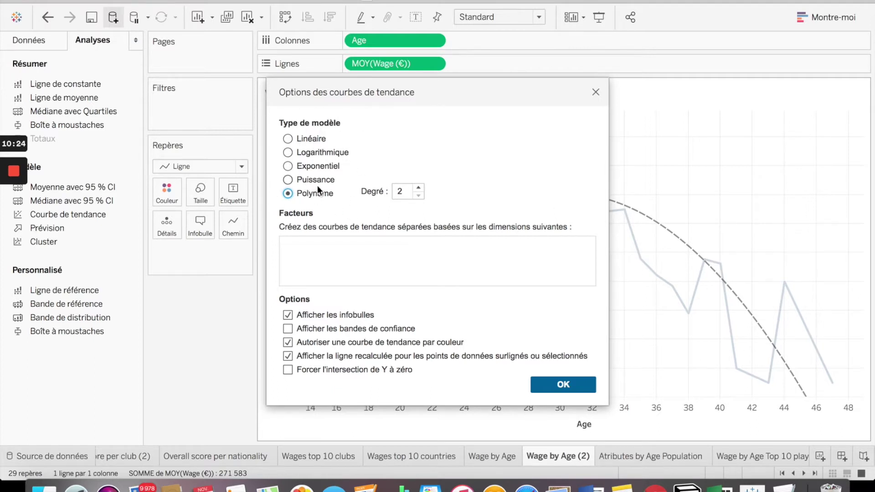
click(393, 191)
click(595, 93)
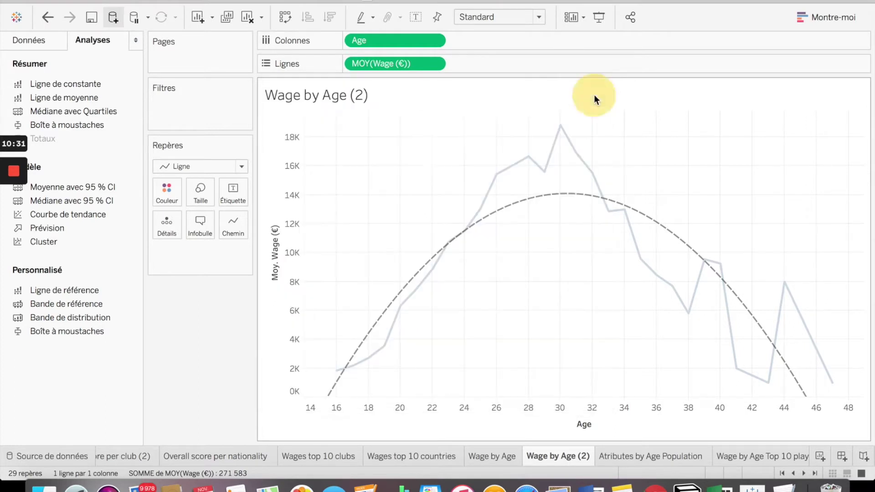
click(425, 386)
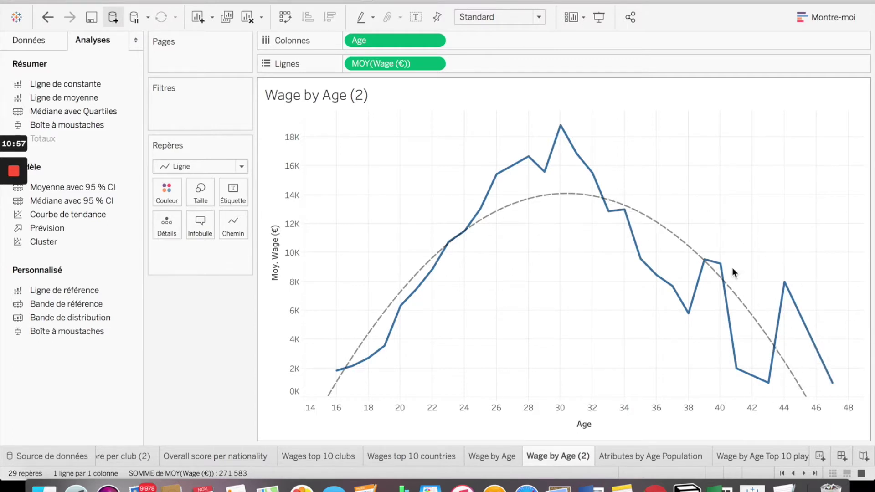
Change the mark type of the average wage chart to bars (Barre)
mouse_move(829, 384)
click(240, 170)
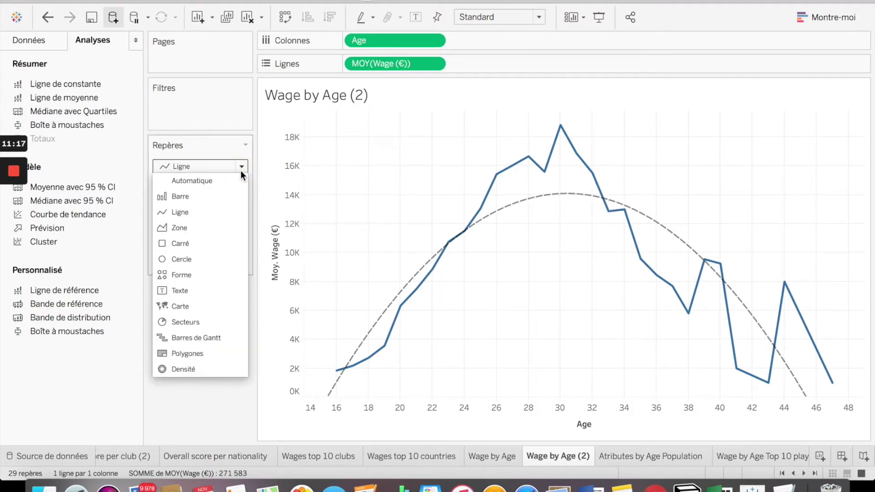
click(210, 195)
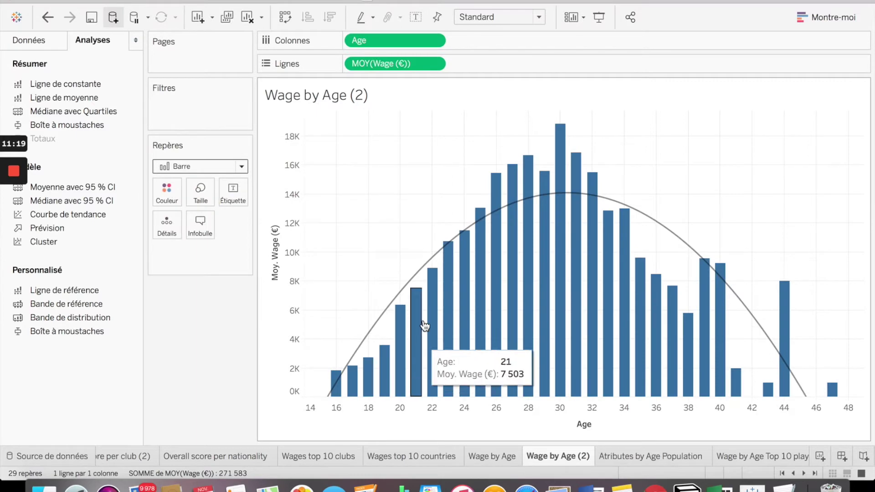
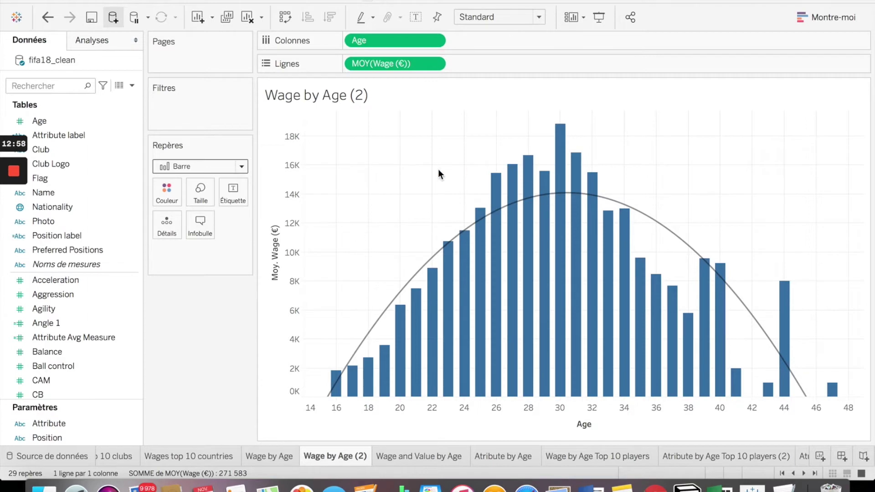
Add the Value (€) measure to the rows beside the average wage
scroll(56, 329, down, 1)
click(56, 329)
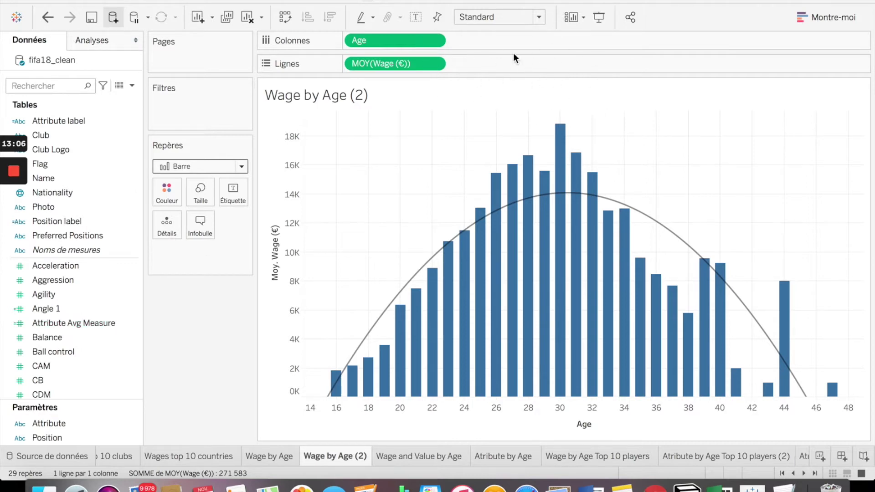
scroll(100, 345, down, 20)
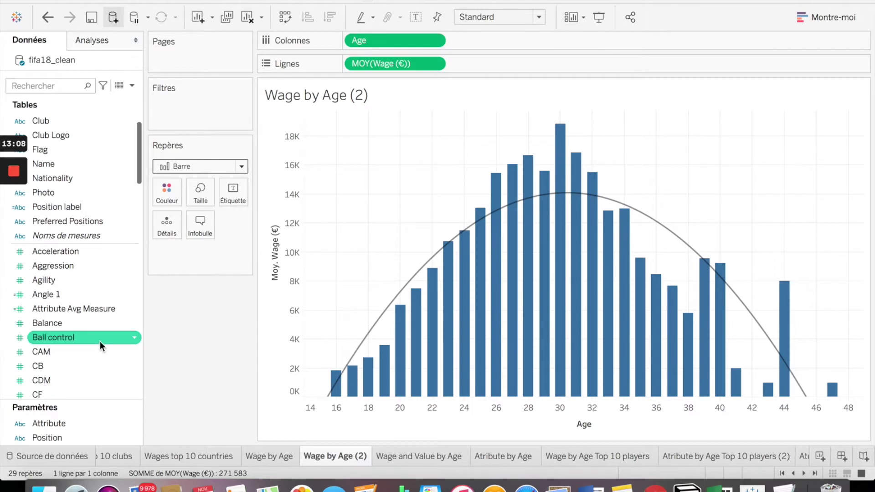
scroll(100, 340, down, 5)
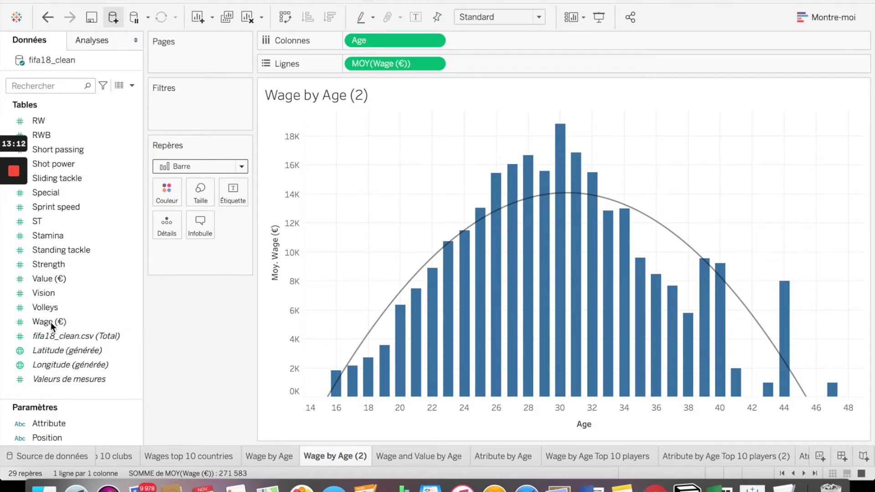
drag(48, 278, 505, 59)
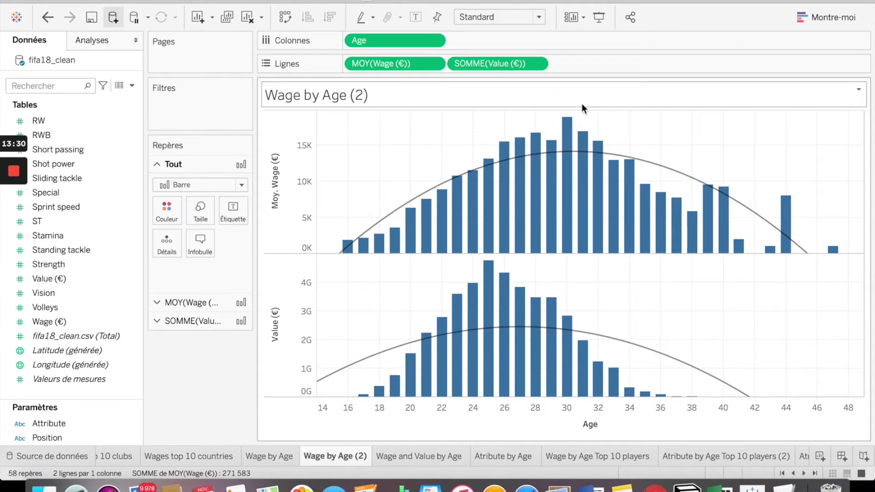
Change the aggregation of Value (€) on the rows to the median (Médiane)
click(537, 63)
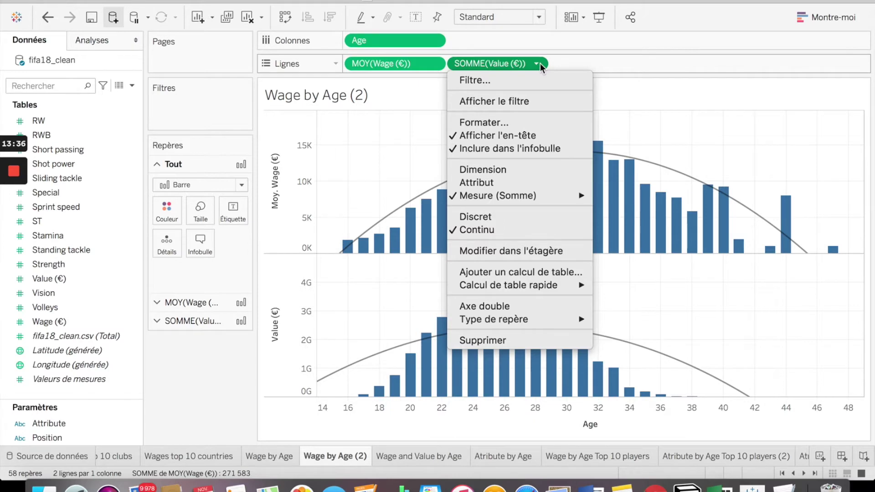
mouse_move(575, 197)
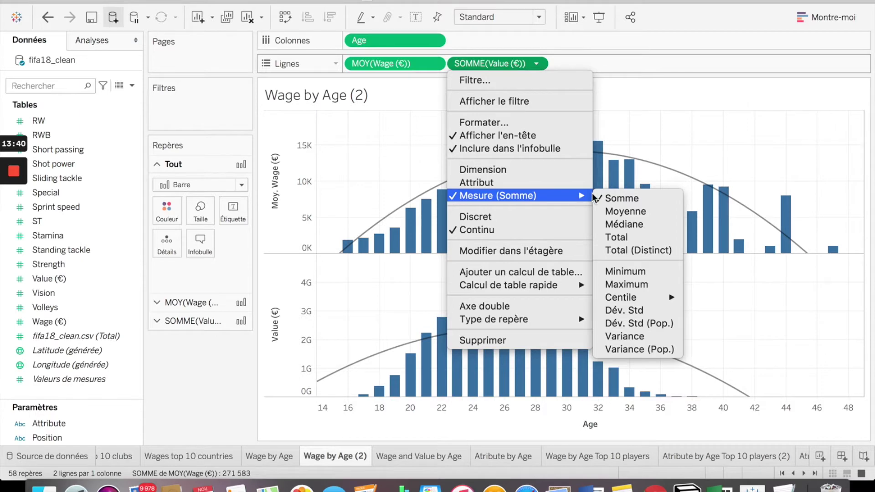
click(627, 224)
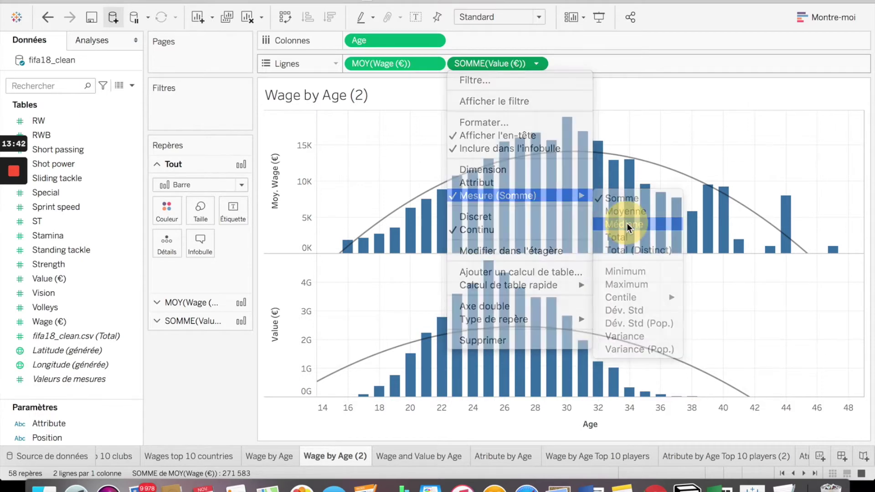
Put the median Value (€) on a dual axis (Axe double) with the average wage
click(538, 67)
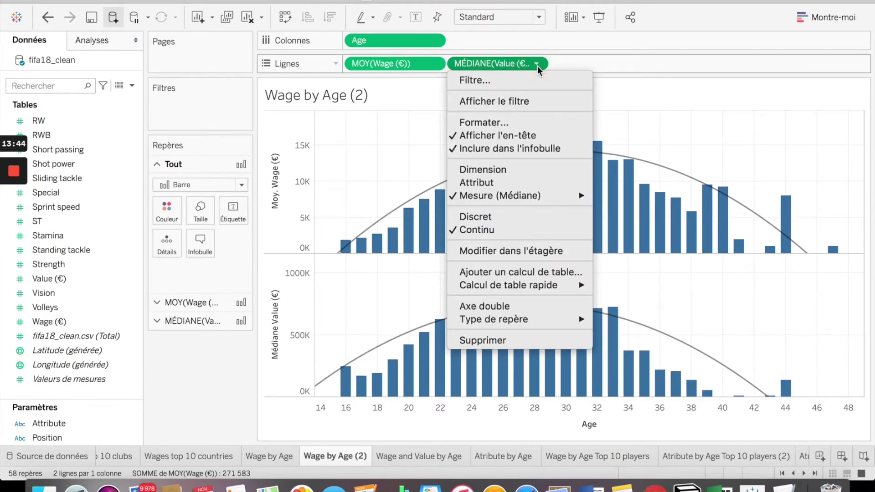
click(542, 307)
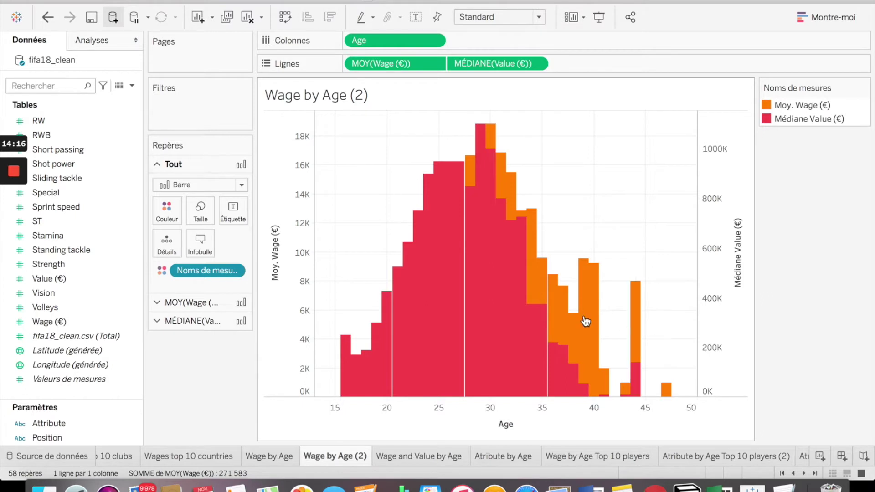
Change the mark type of the average wage alone to a line (Ligne)
click(157, 302)
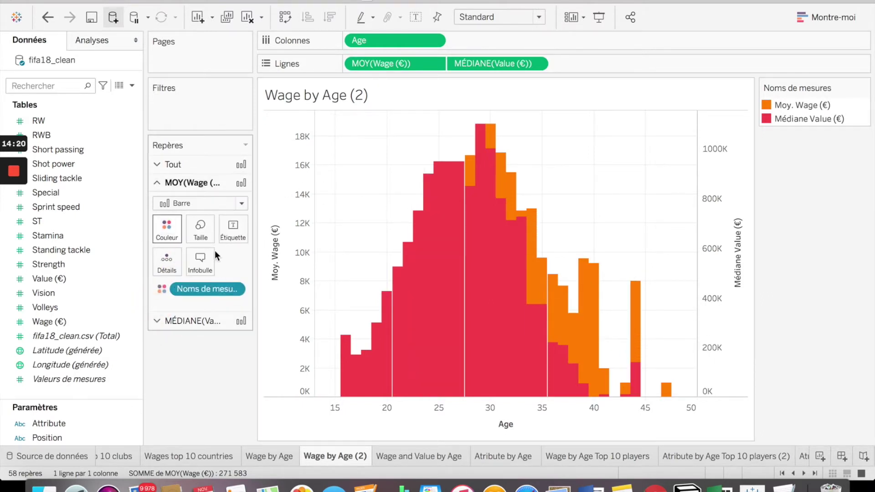
click(157, 322)
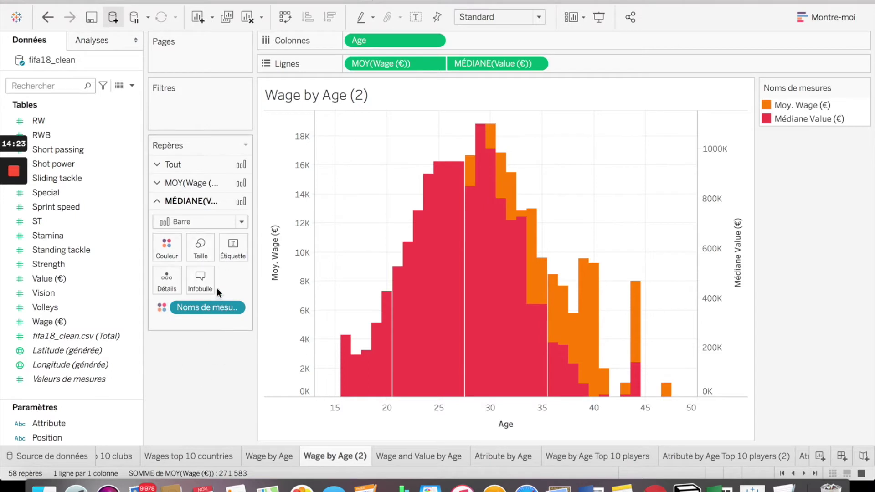
click(156, 182)
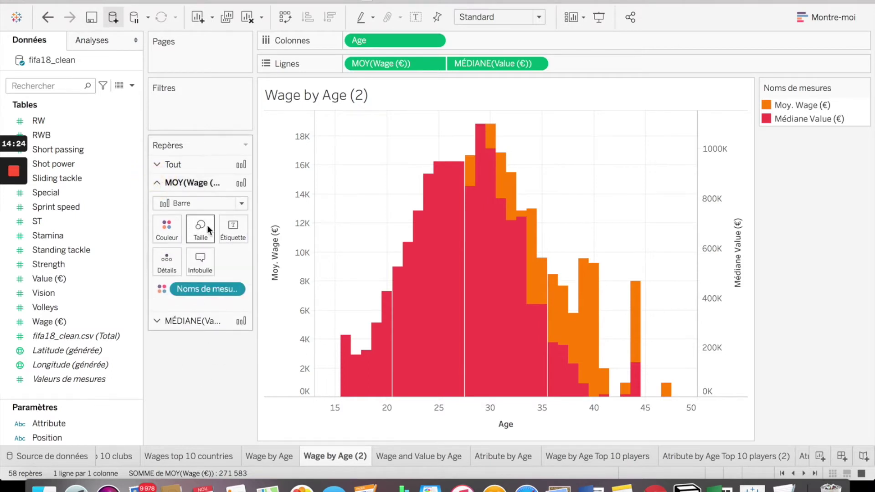
click(179, 206)
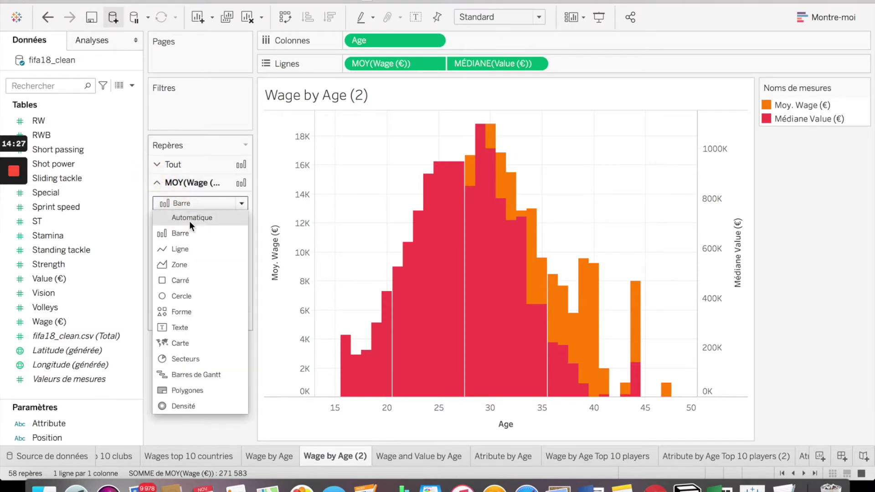
click(182, 248)
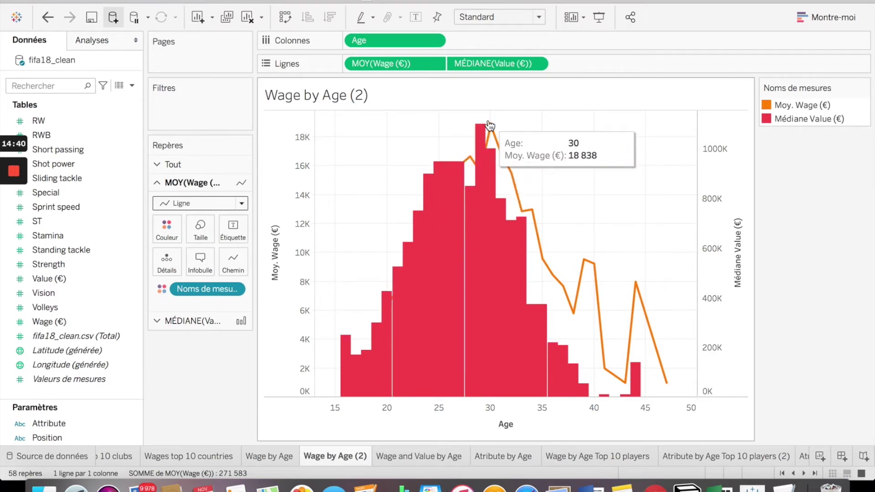
Move the average Wage (€) after the median Value (€) on the rows
click(524, 146)
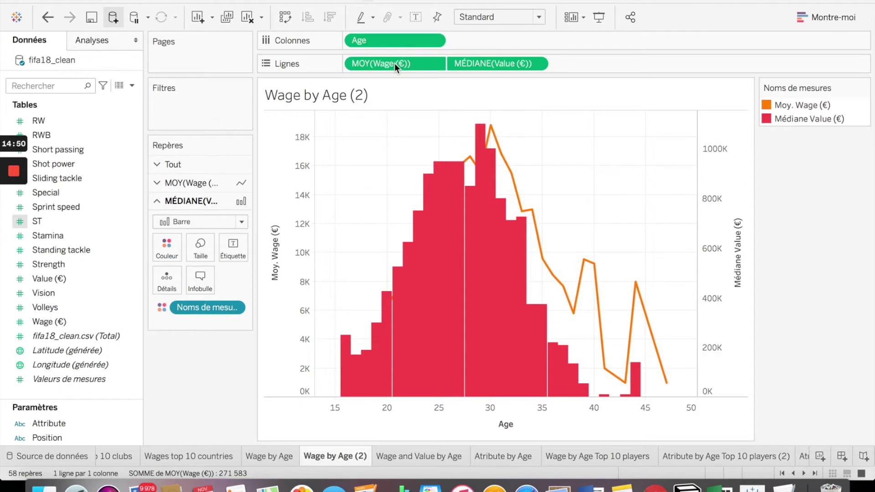
drag(394, 63, 587, 67)
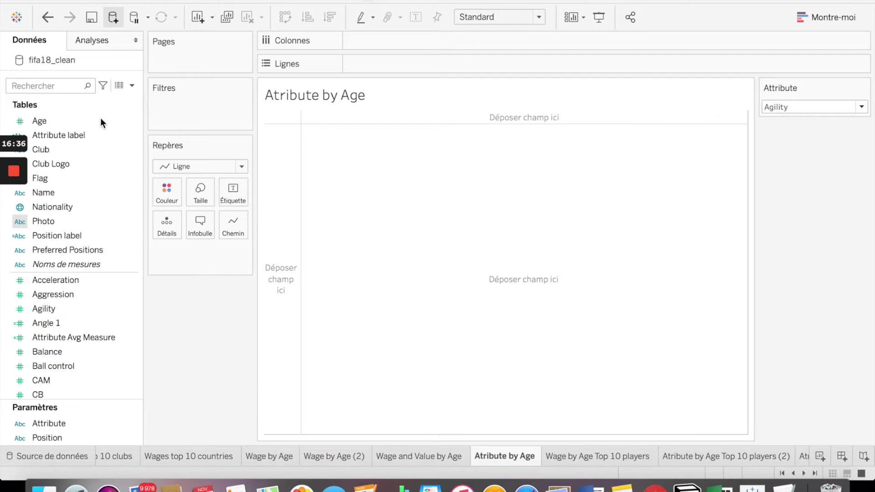
Place Age on the columns of the Atribute by Age worksheet
drag(45, 122, 408, 43)
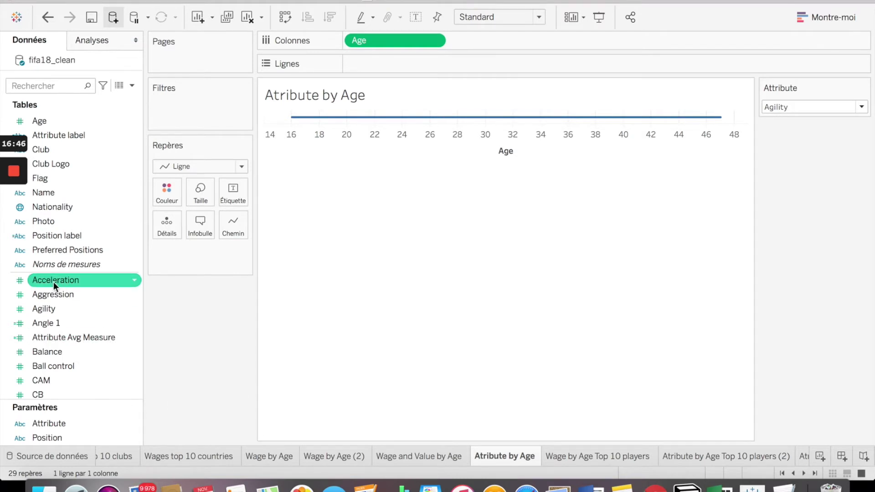
Add Acceleration to the rows and change its aggregation to the average (Moyenne)
drag(53, 281, 389, 61)
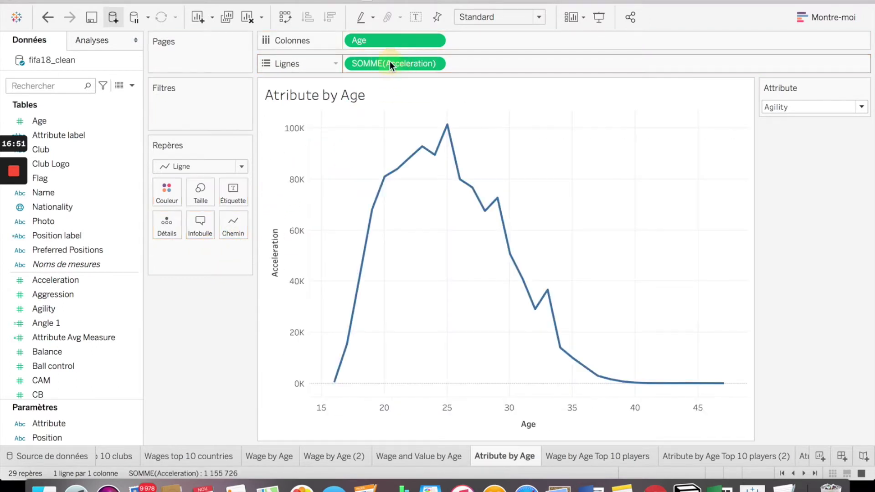
click(434, 64)
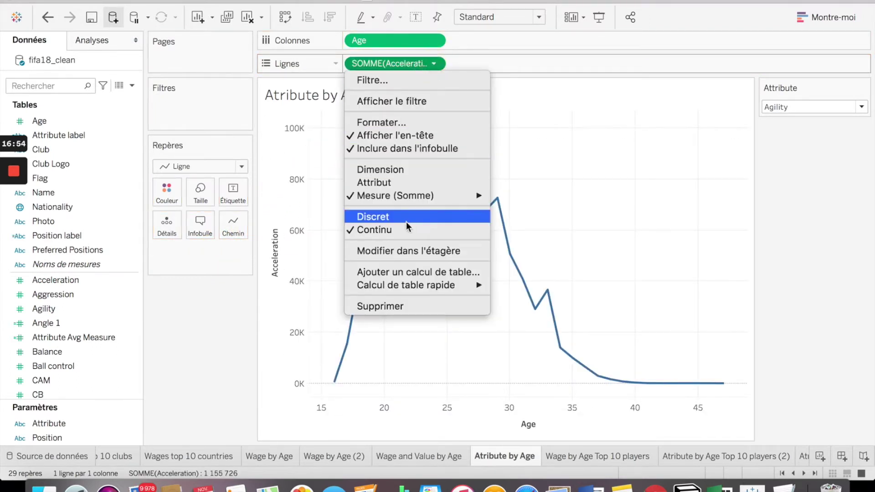
mouse_move(427, 200)
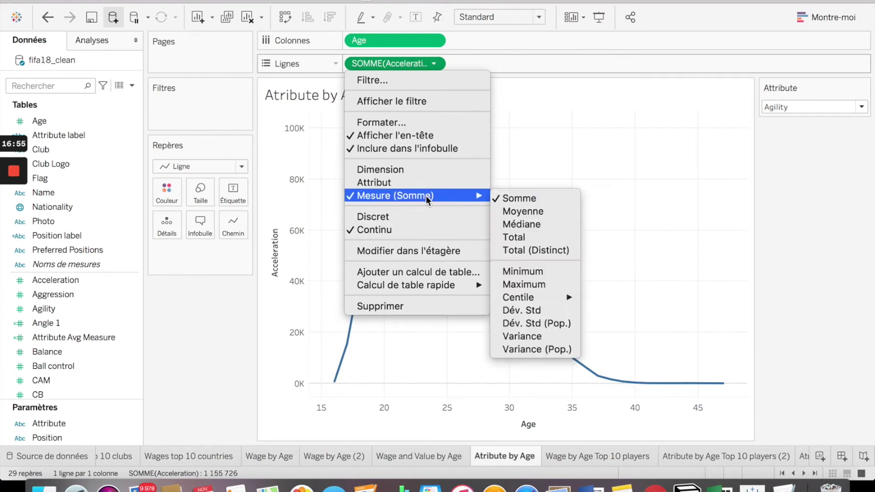
click(520, 214)
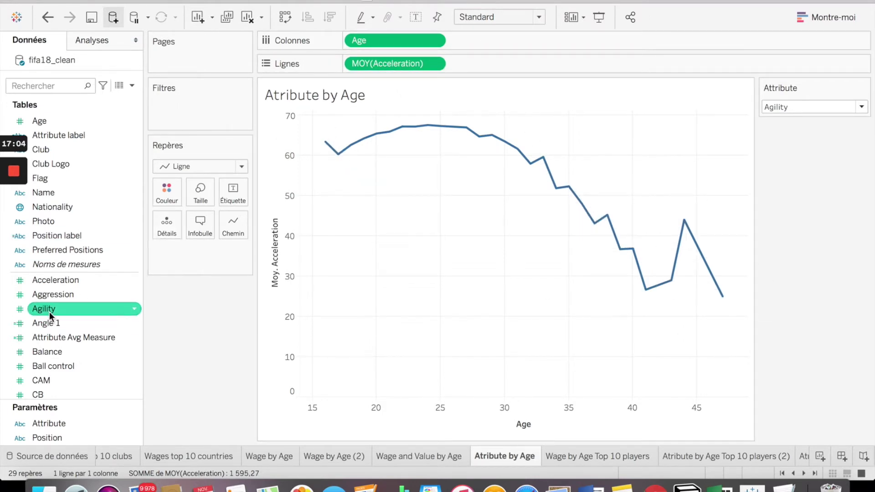
Add Agility to the rows as an average (Moyenne) and combine it with Acceleration on a dual axis
drag(48, 311, 485, 64)
click(537, 64)
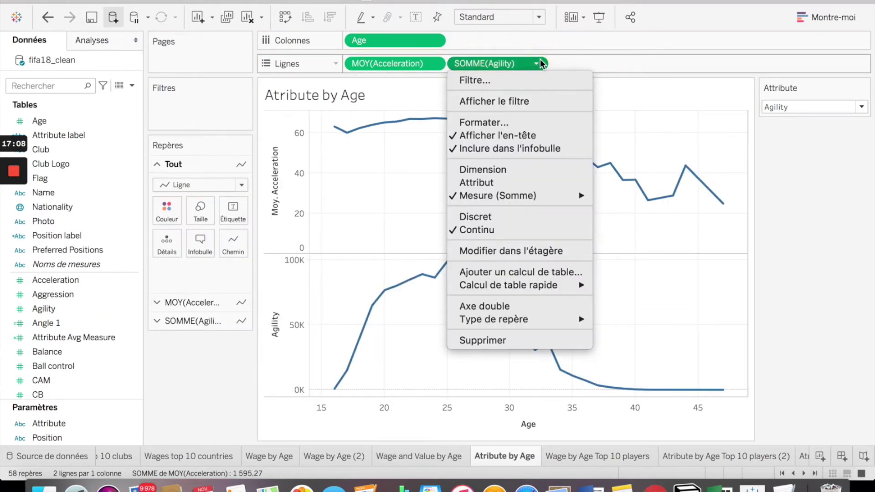
mouse_move(524, 196)
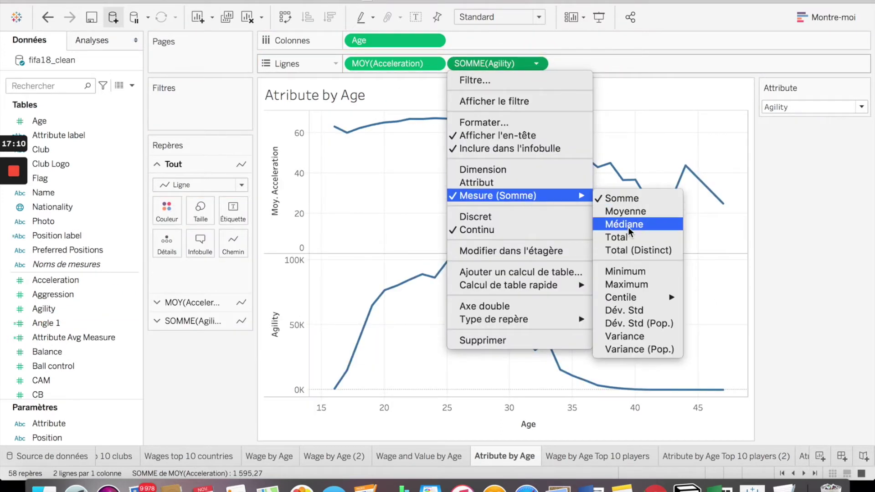
click(645, 212)
click(536, 64)
click(557, 307)
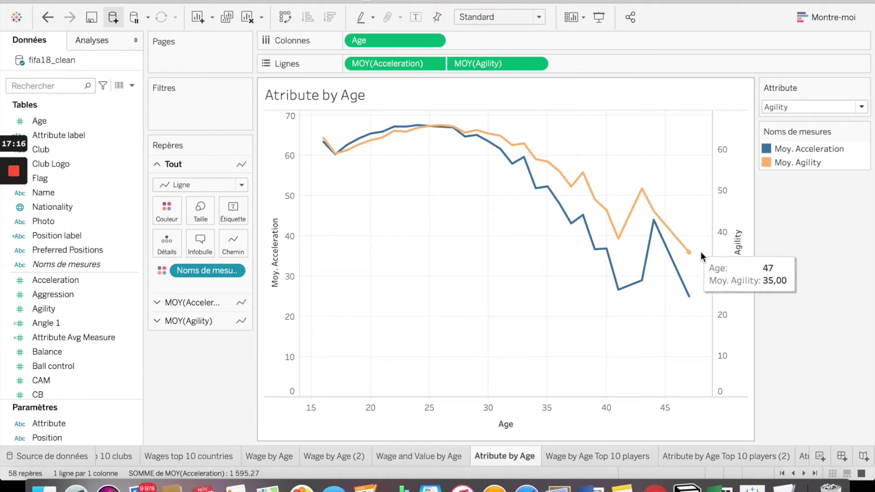
mouse_move(647, 196)
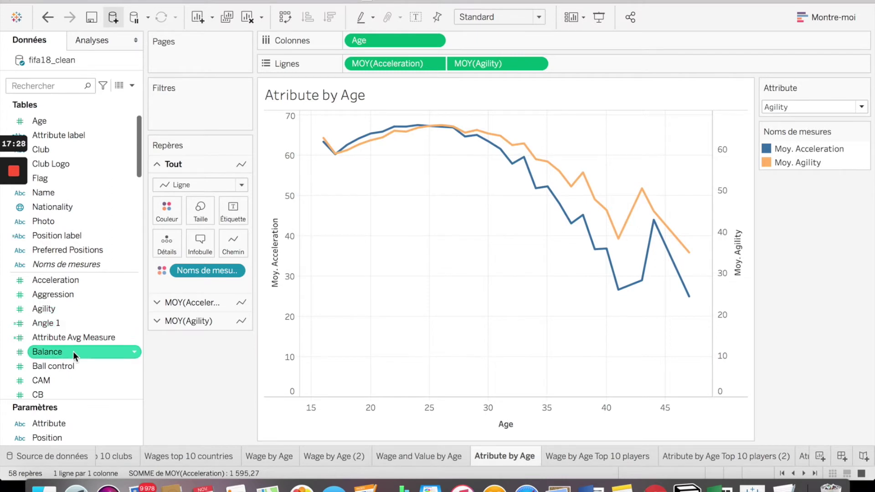
Add Balance to the rows as an average (Moyenne) and check its options for a dual axis
mouse_move(71, 351)
mouse_down()
mouse_move(568, 95)
mouse_move(609, 56)
mouse_up()
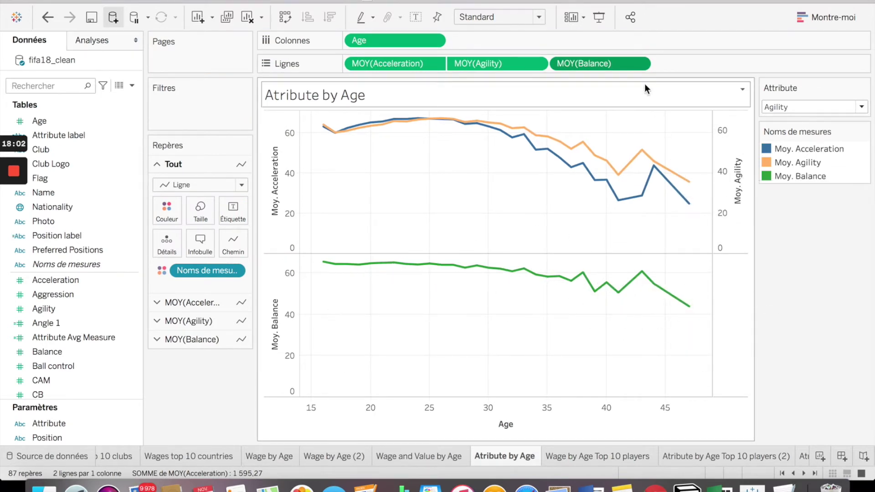
click(639, 64)
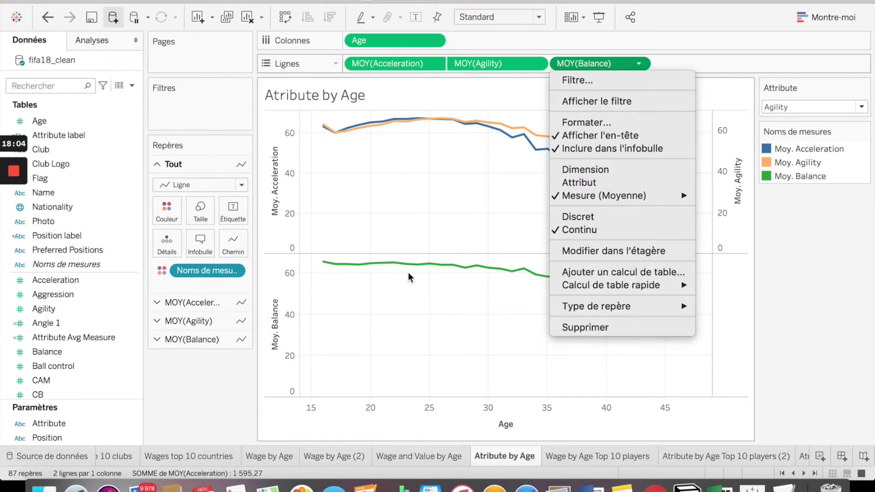
click(458, 265)
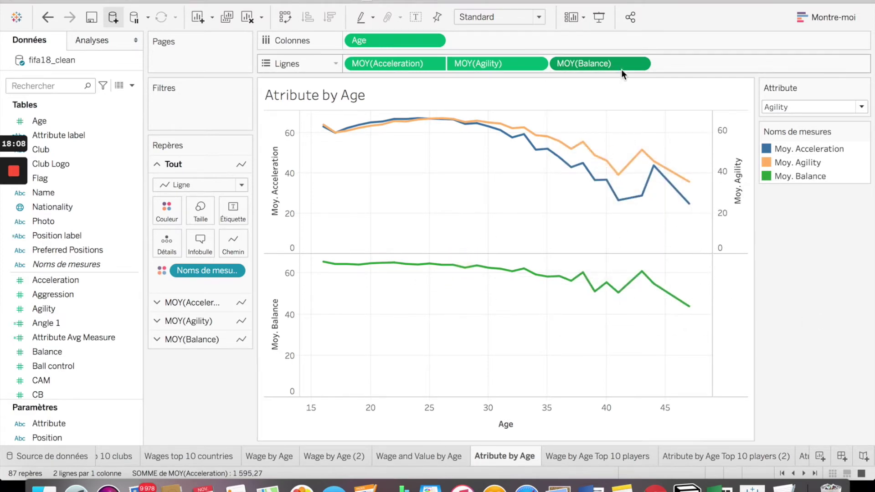
Remove Balance, Agility and Acceleration from the rows
drag(618, 62, 58, 196)
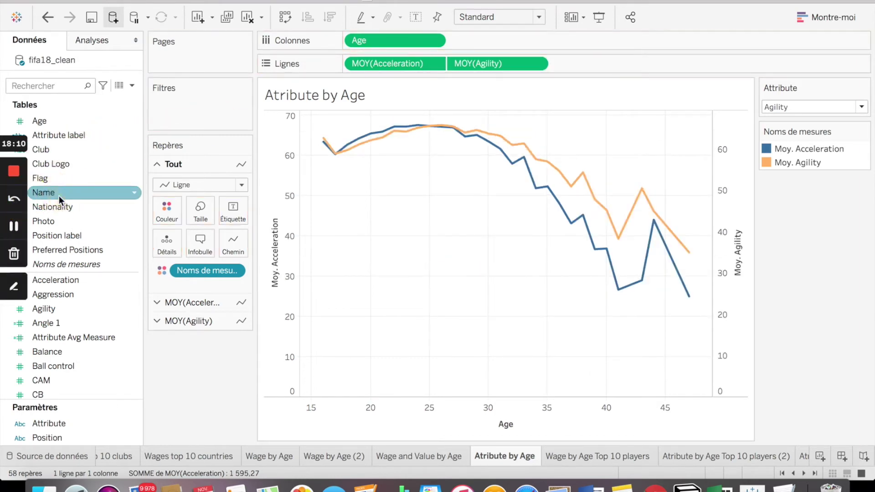
drag(494, 63, 98, 237)
drag(423, 61, 80, 243)
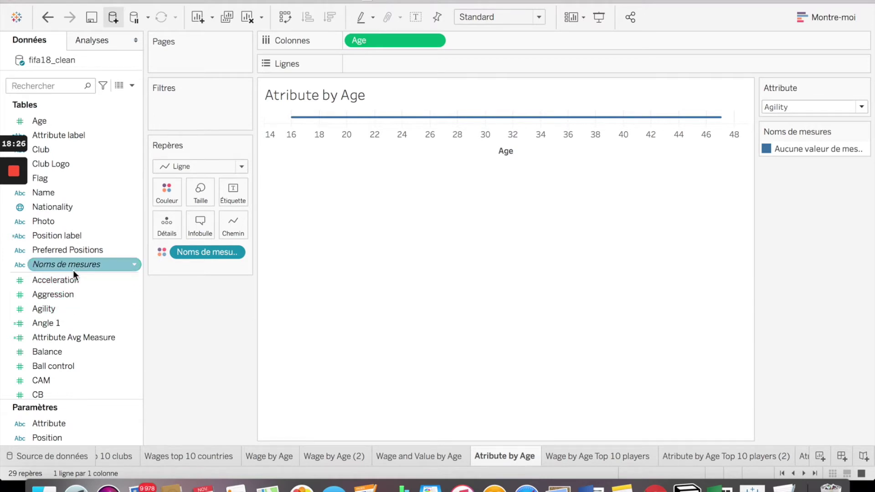
Review the choices offered by the Attribute parameter without changing its selection
scroll(72, 357, down, 2)
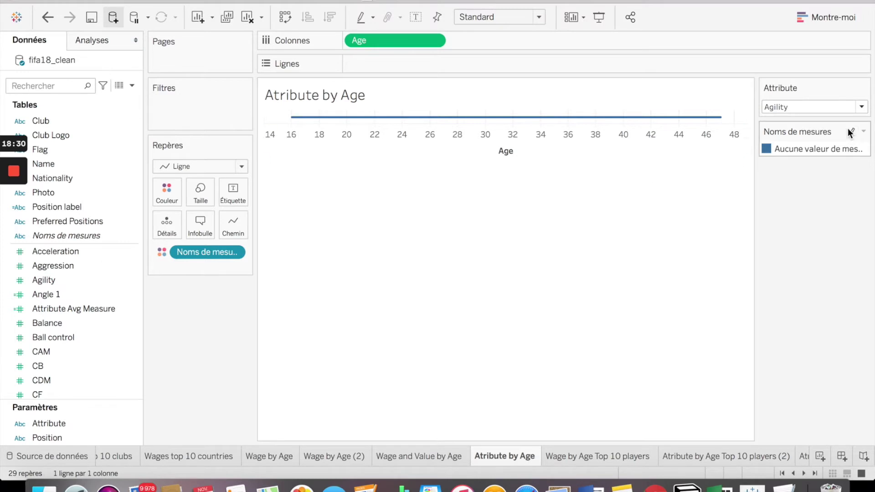
click(860, 107)
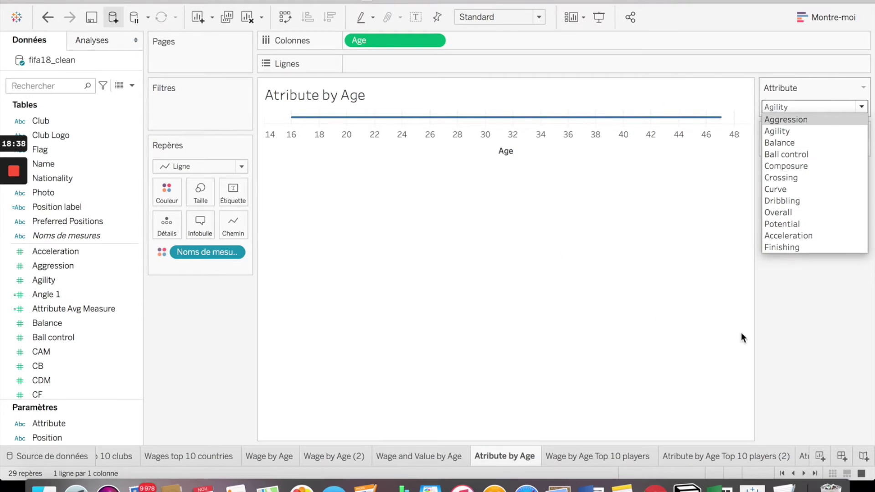
click(824, 353)
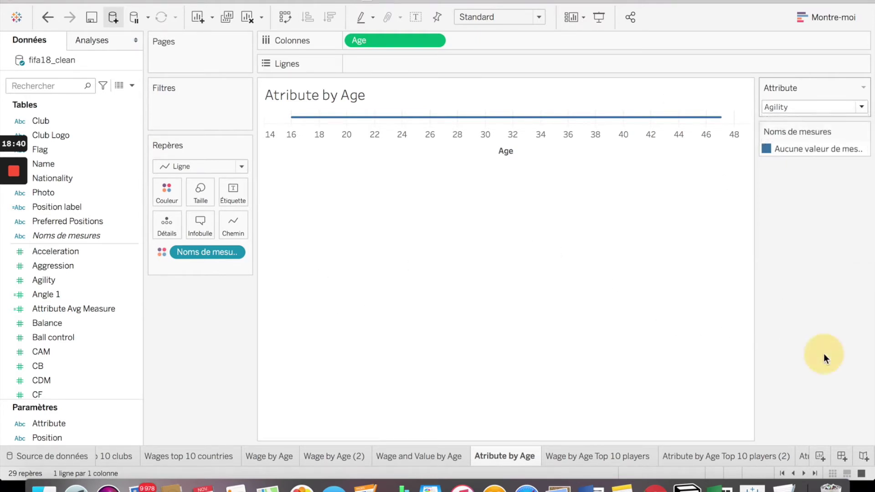
click(68, 423)
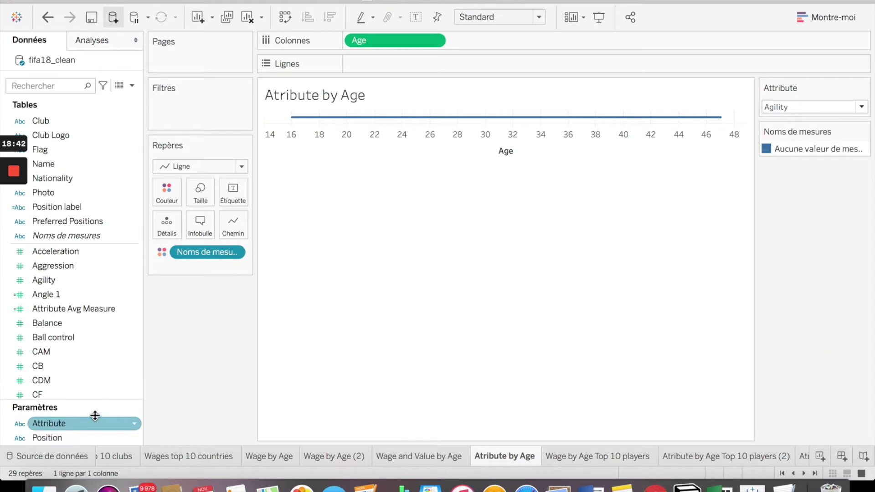
click(69, 417)
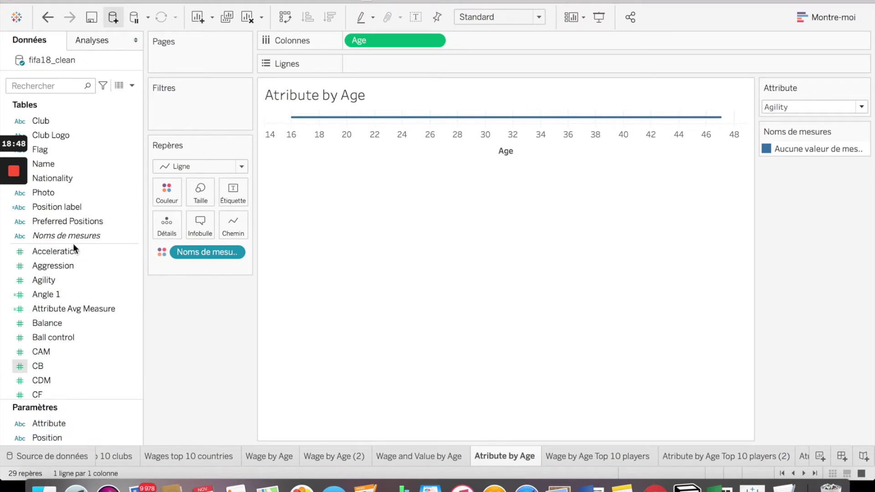
Place the calculated field Attribute Avg Measure on the rows to chart it by age
scroll(73, 245, up, 1)
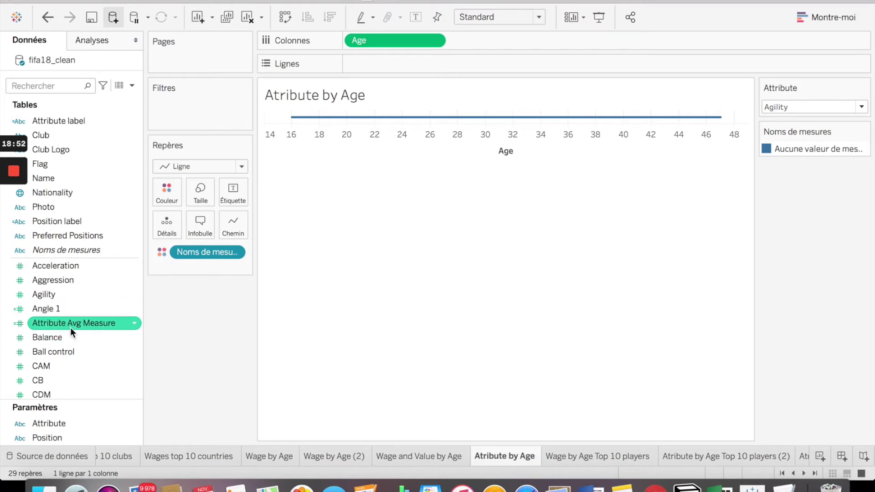
drag(67, 326, 393, 61)
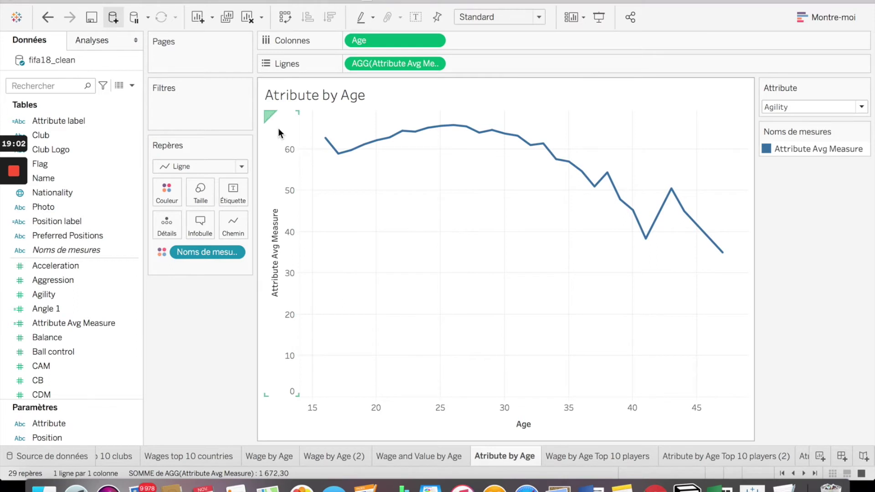
Check in the Attribute parameter's options whether it is set to show on the sheet, and close them without changes
click(80, 423)
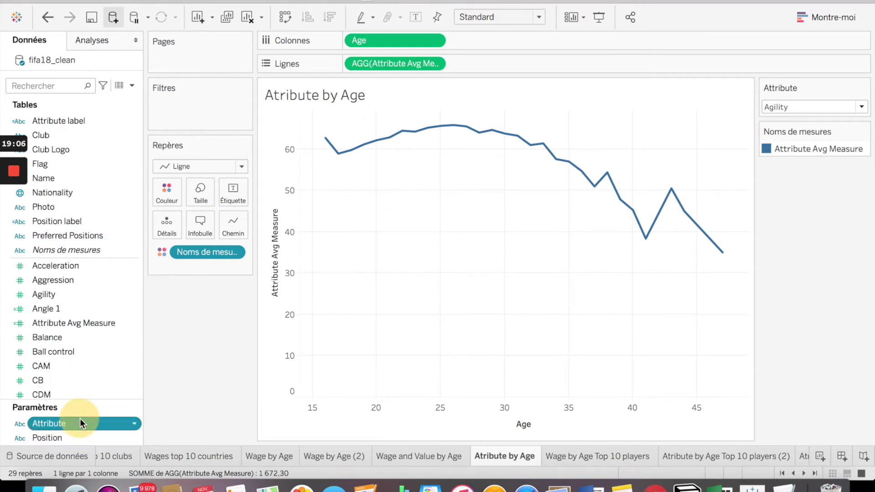
right_click(133, 423)
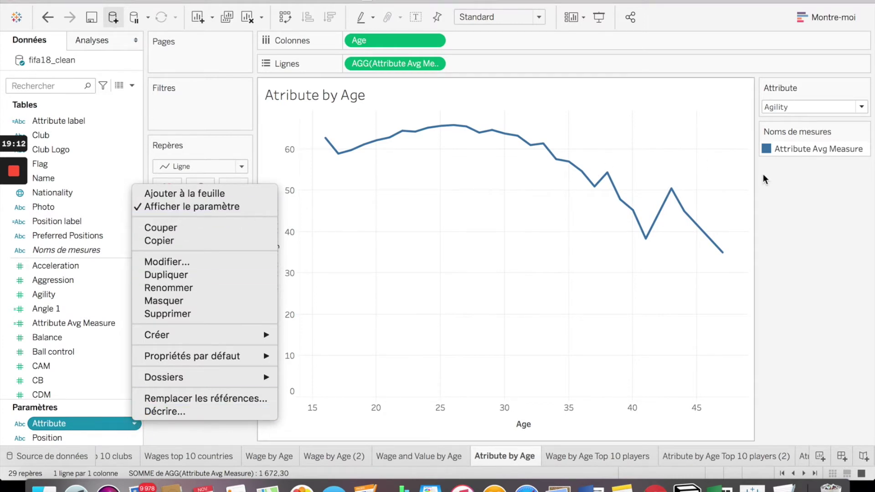
click(785, 239)
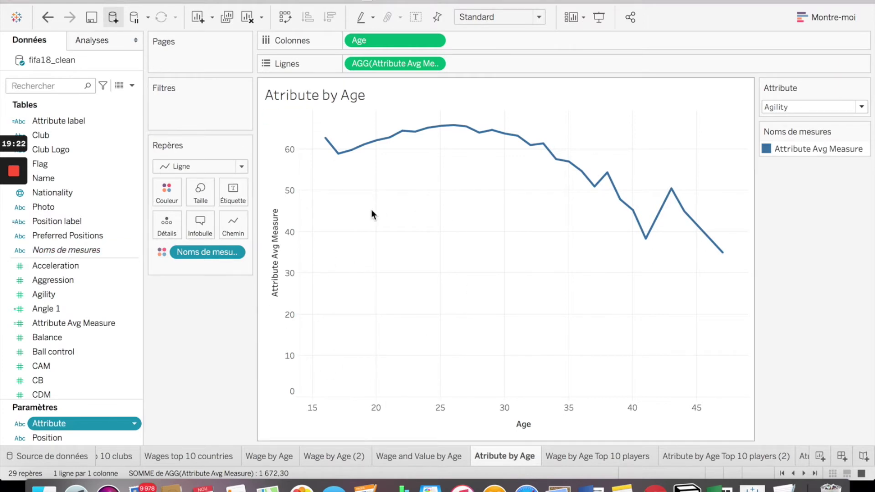
Add Attribute label to the rows in front of Attribute Avg Measure
mouse_move(486, 129)
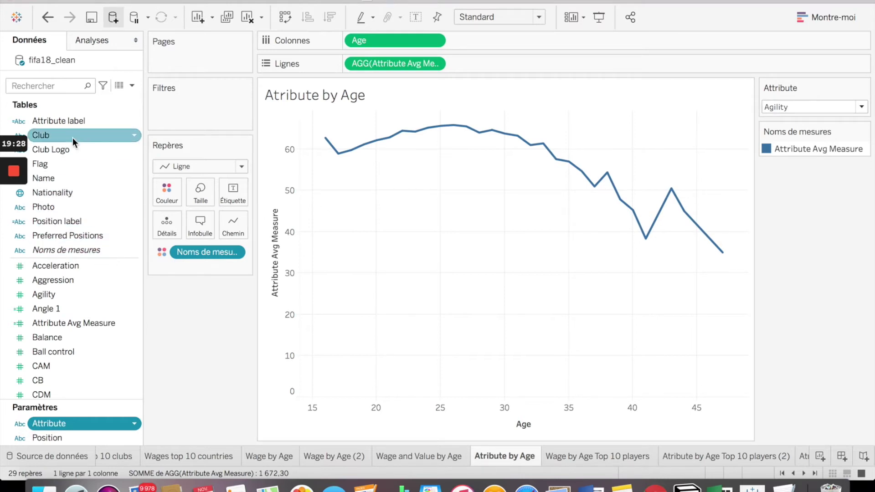
mouse_move(47, 120)
mouse_down()
mouse_move(327, 52)
mouse_move(344, 57)
mouse_up()
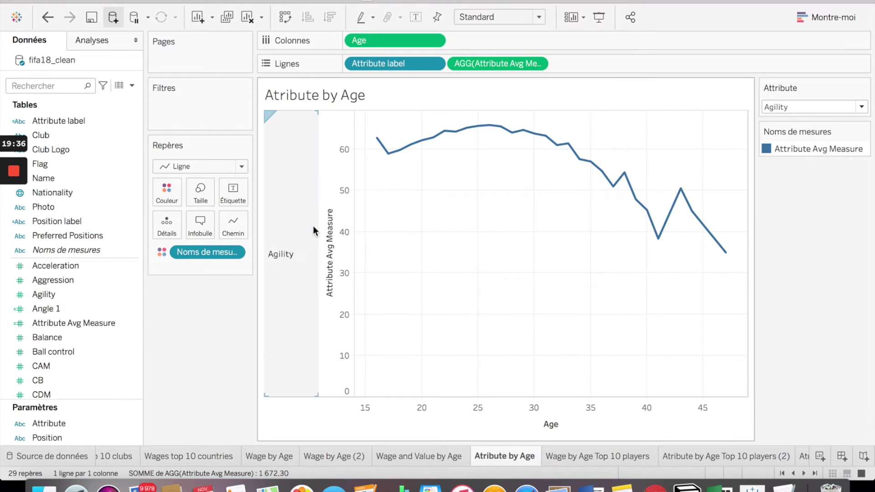
Set the Attribute parameter to Aggression and inspect the values around the curve's peak
click(862, 108)
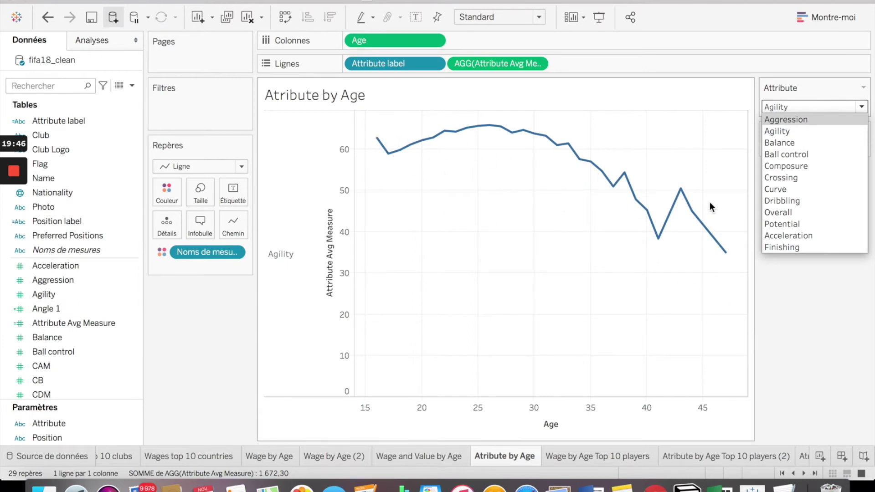
click(788, 119)
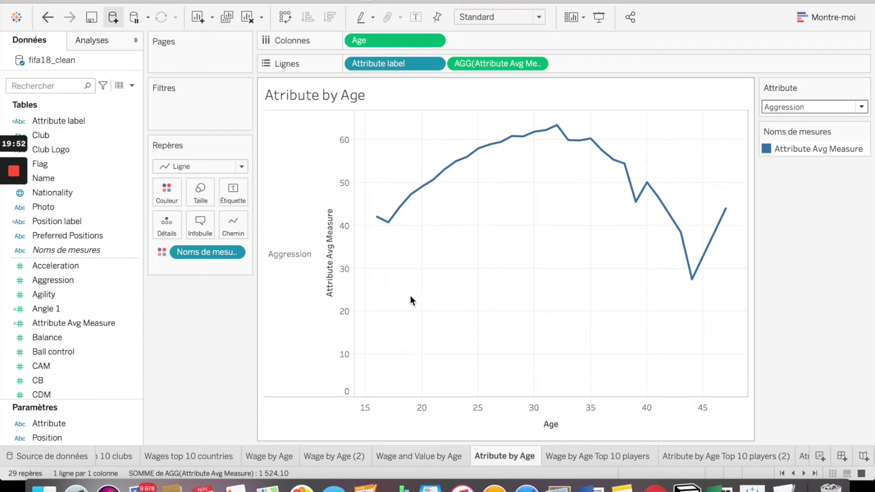
mouse_move(539, 158)
mouse_move(557, 128)
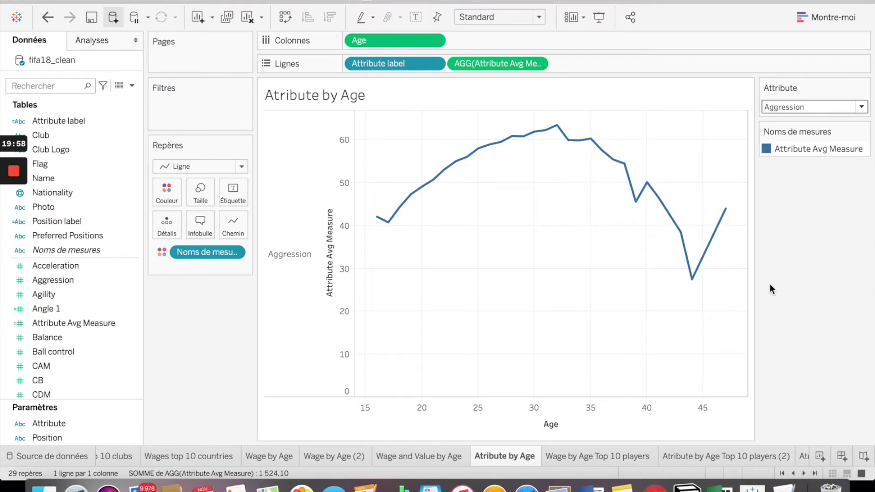
Switch the Attribute parameter to Overall and to Acceleration to compare their curves by age
click(861, 106)
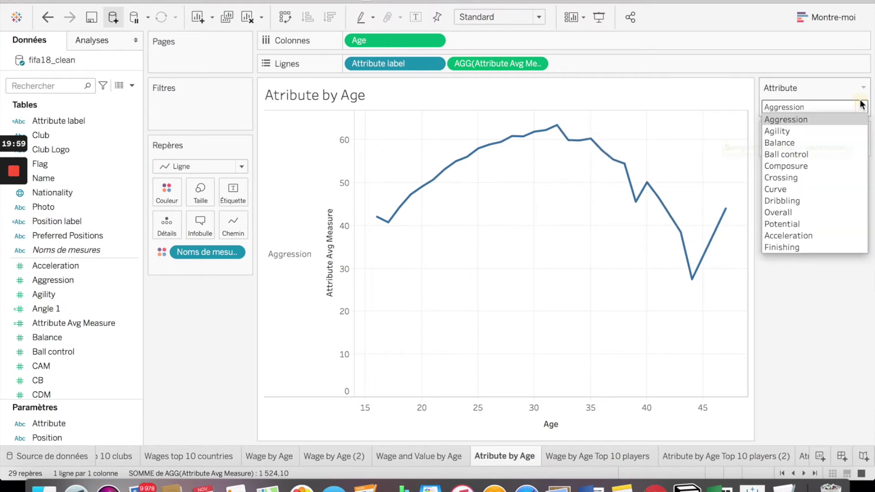
click(812, 211)
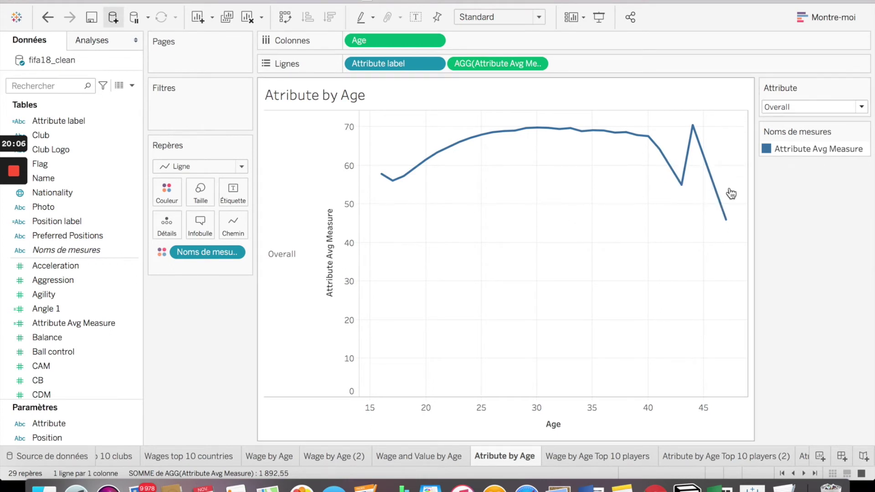
click(853, 112)
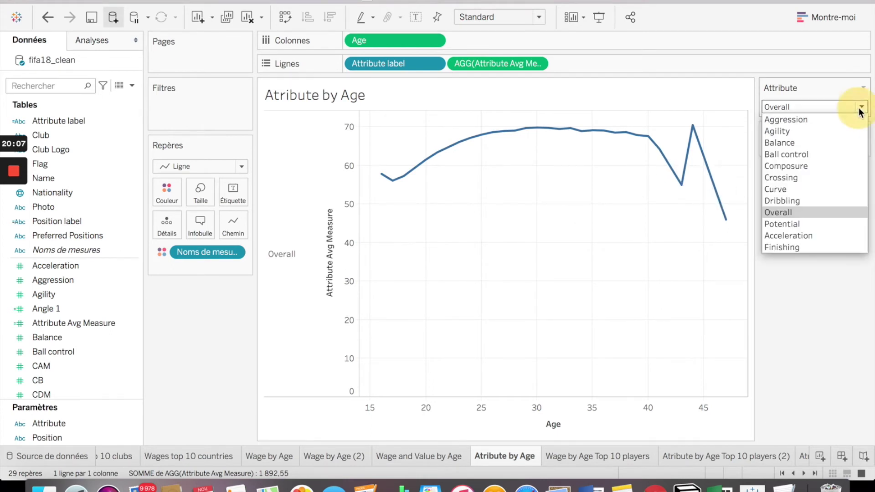
click(828, 234)
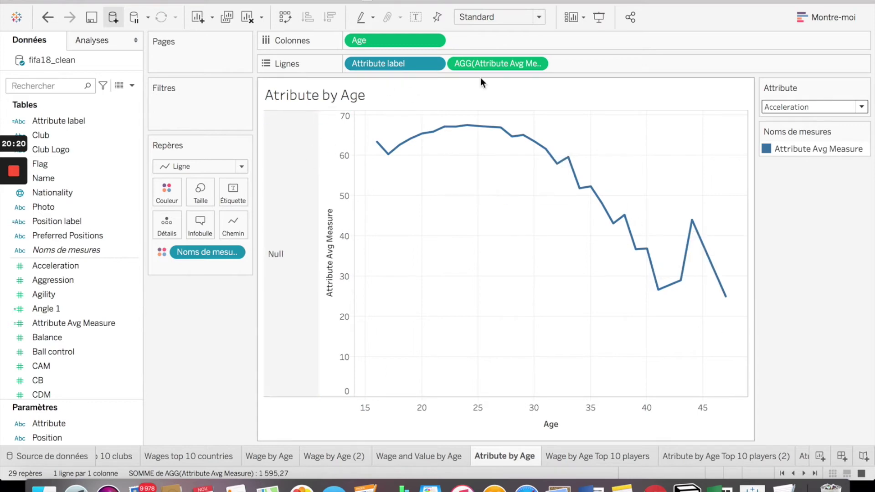
Set the Attribute parameter back to Aggression for the chart by age
right_click(409, 139)
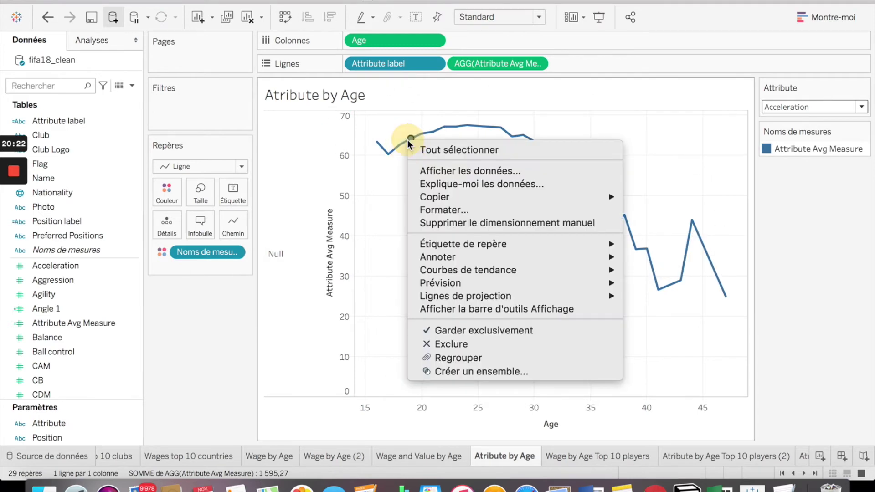
click(863, 109)
click(862, 107)
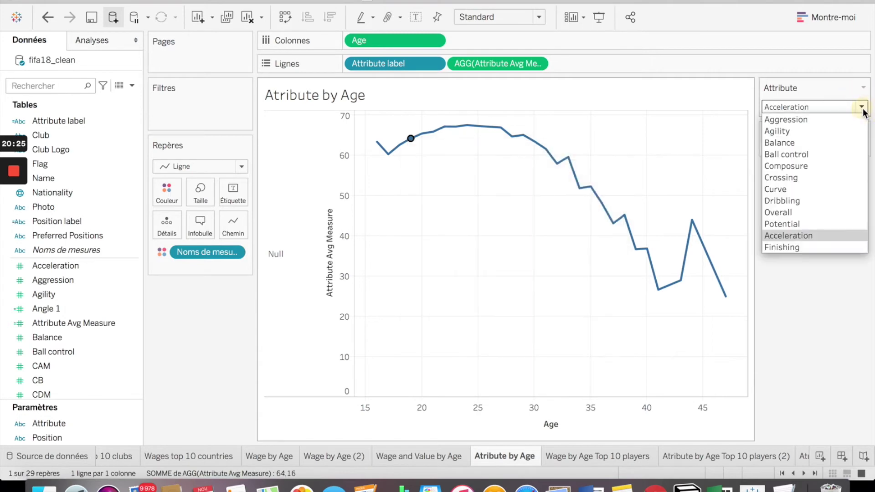
click(830, 121)
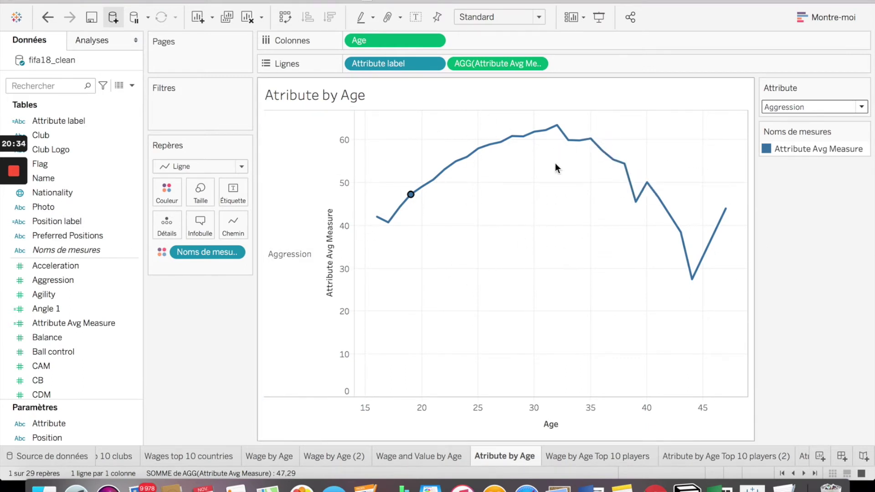
Show a trend line on the Aggression by age chart and inspect its equation and fit statistics
click(523, 211)
right_click(523, 211)
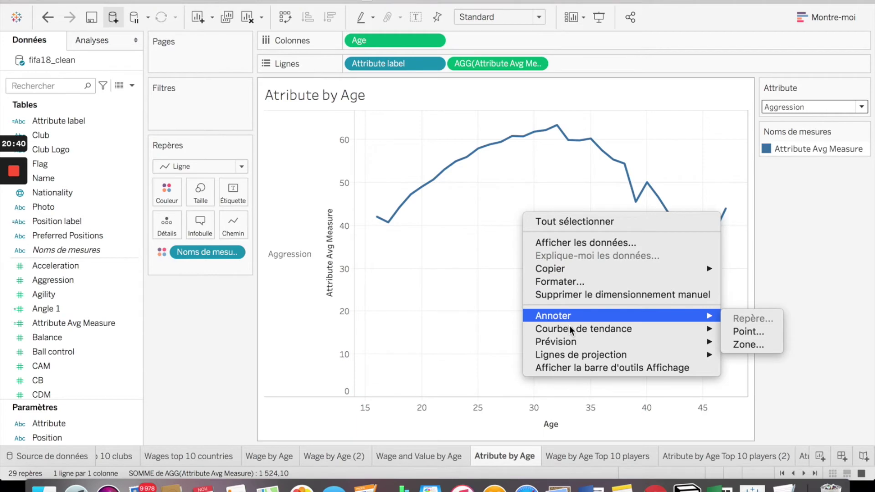
mouse_move(575, 335)
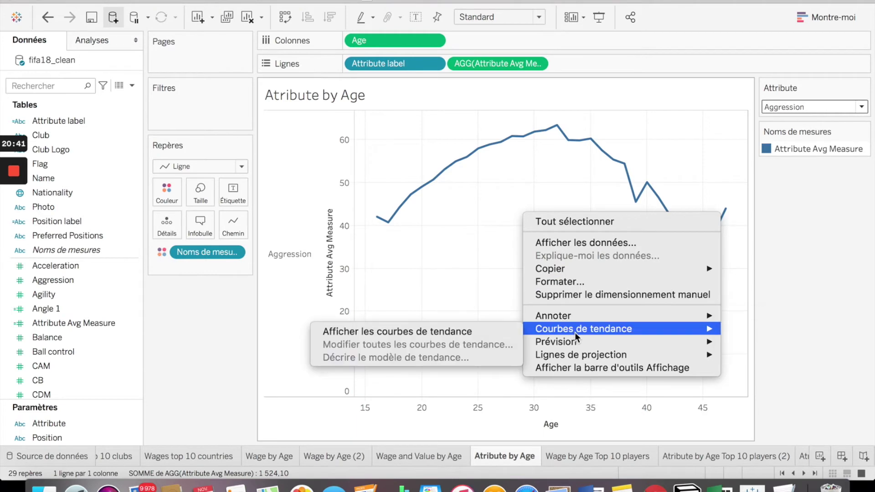
click(503, 331)
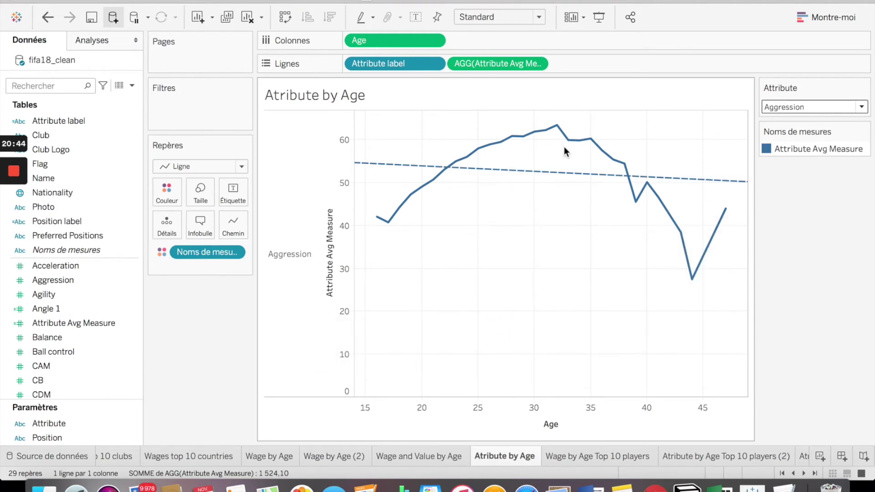
mouse_move(634, 185)
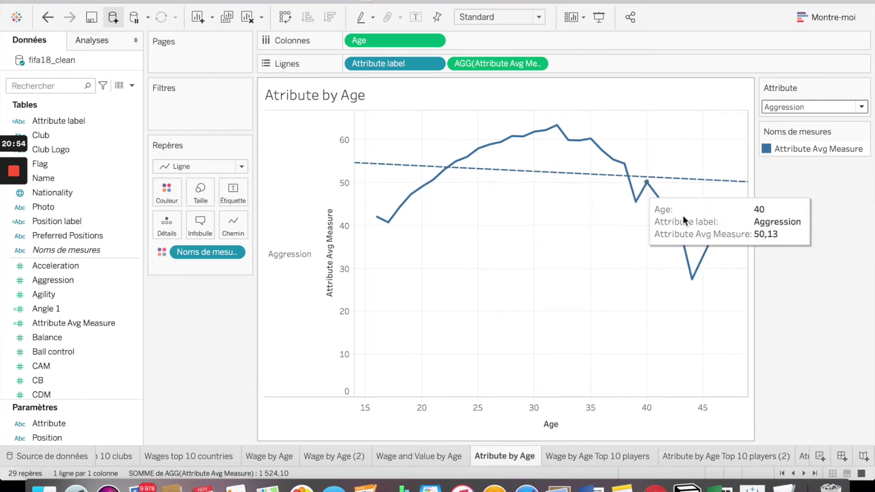
mouse_move(553, 174)
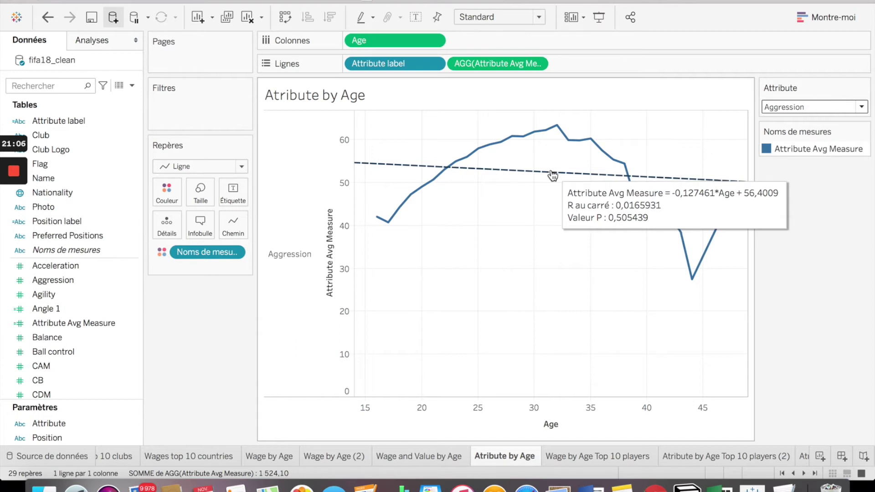
Change the trend line's model type to polynomial (Polynôme) with degree 2
right_click(551, 173)
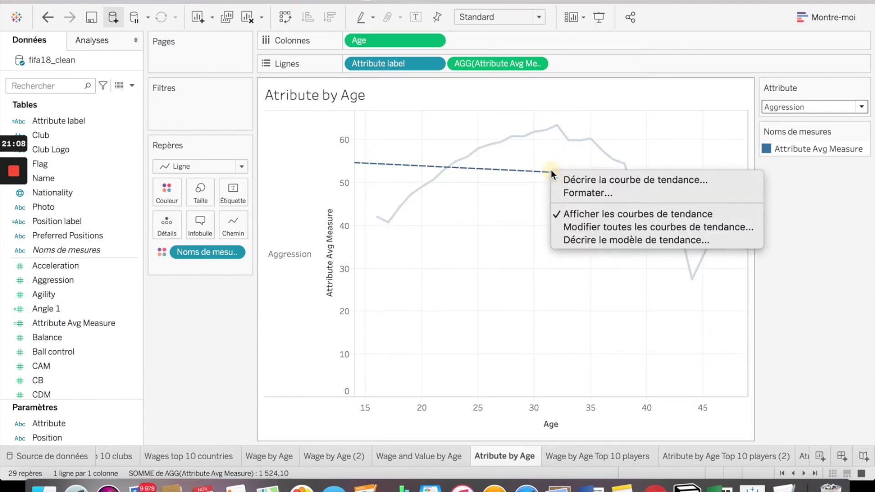
click(650, 227)
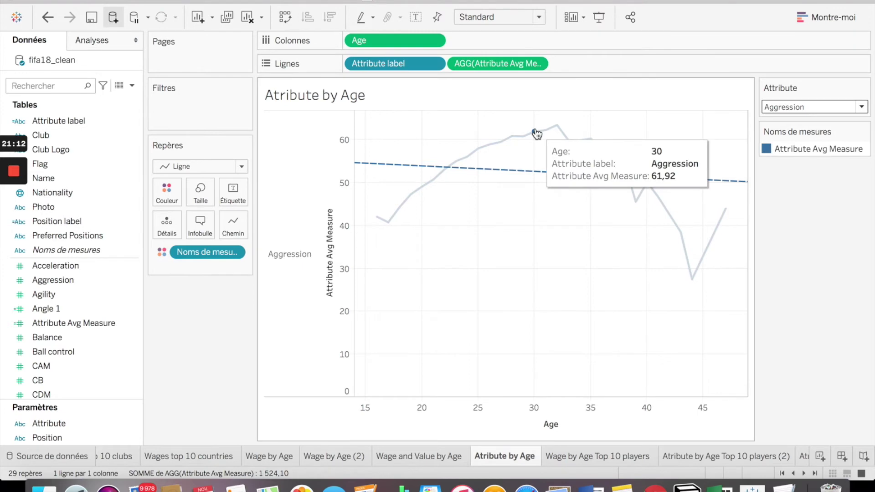
click(291, 191)
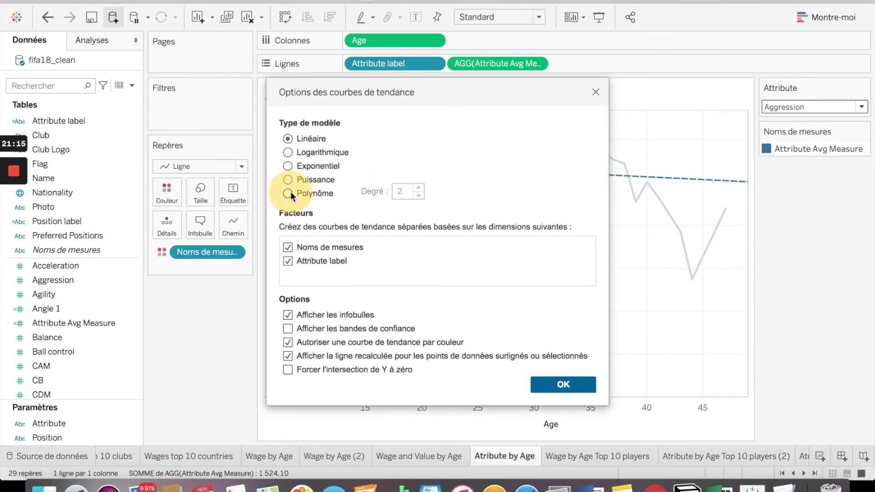
drag(456, 106, 533, 135)
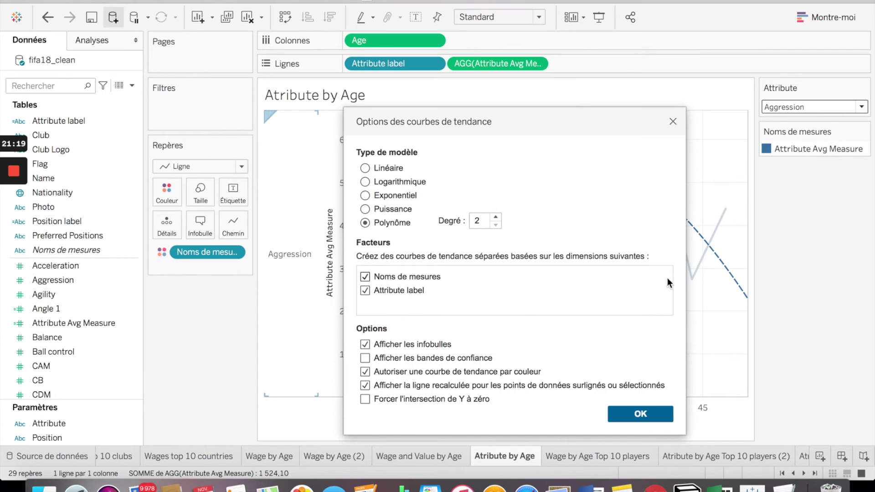
drag(578, 121, 547, 45)
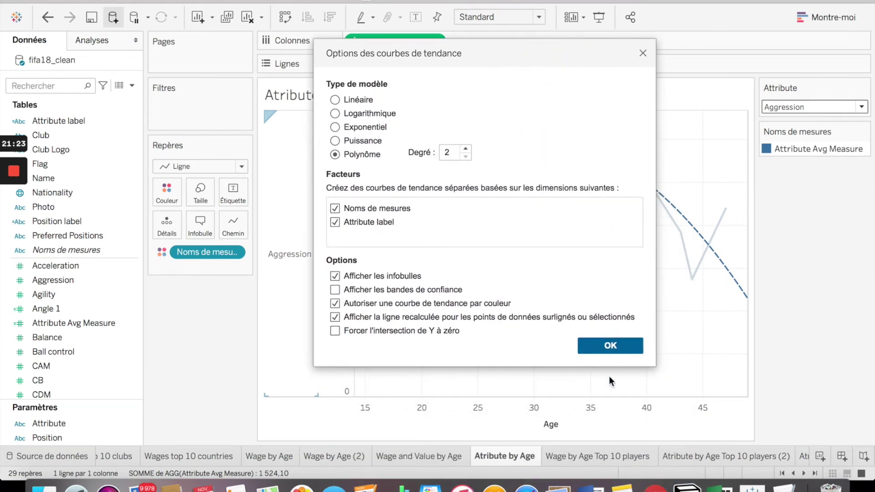
click(613, 348)
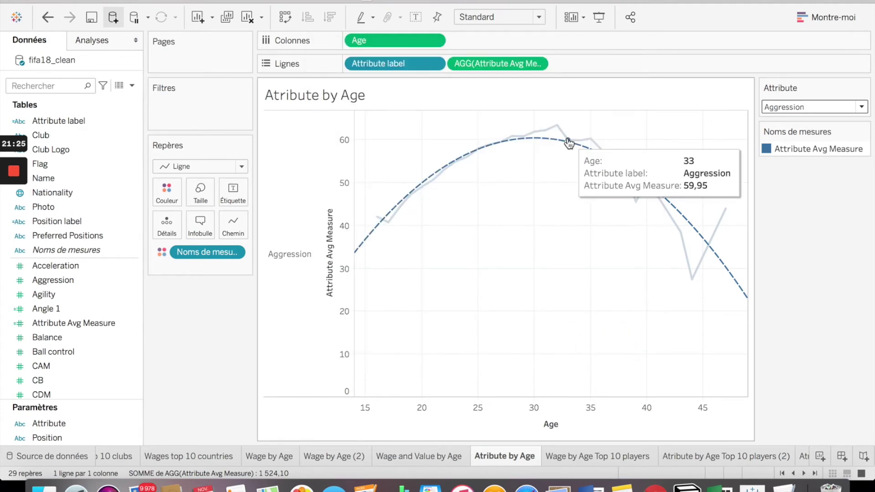
Examine the polynomial trend line's equation, R-squared and P-value for Aggression
mouse_move(545, 140)
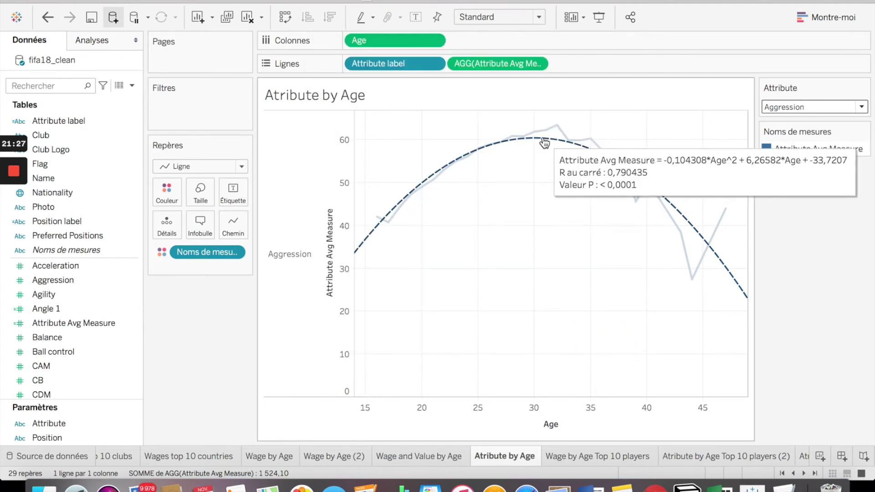
click(545, 143)
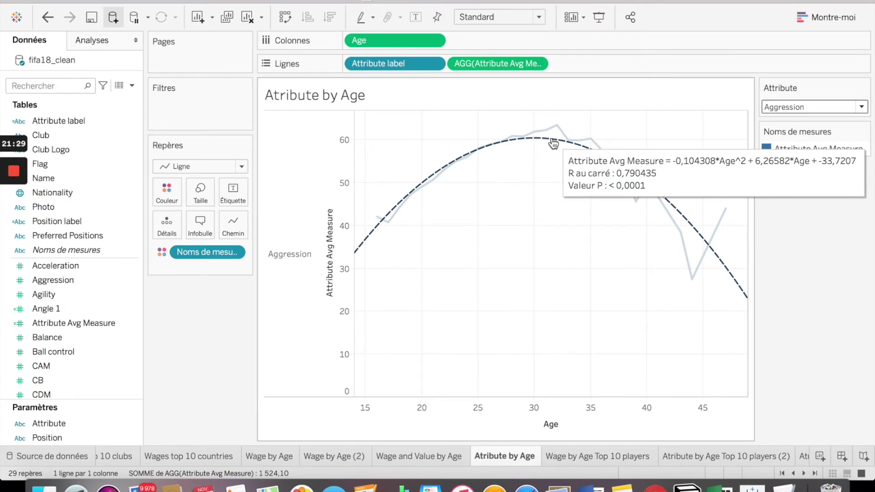
click(553, 143)
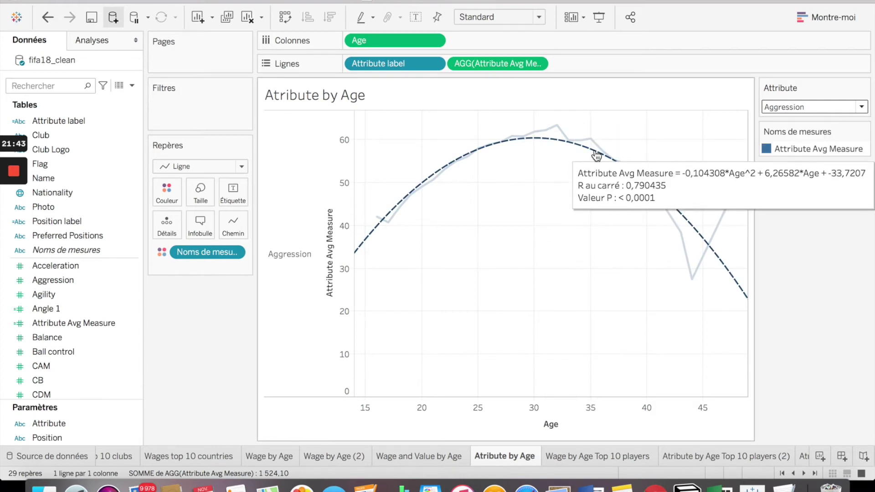
mouse_move(596, 156)
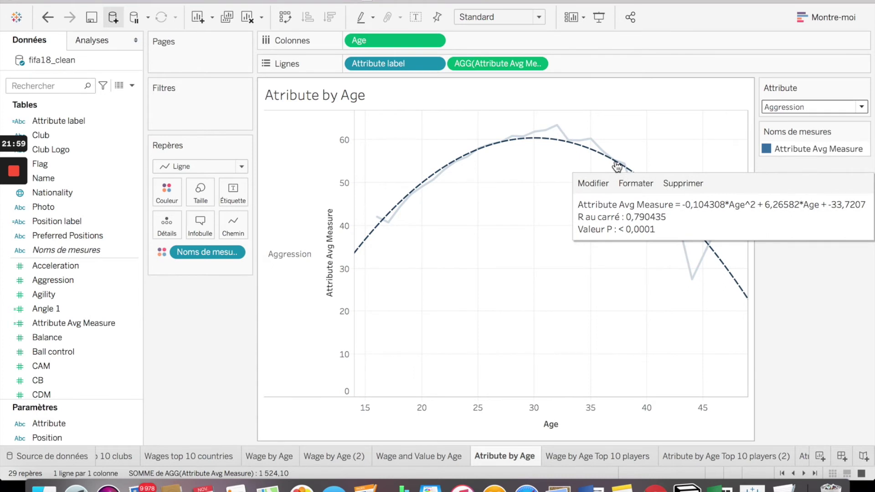
Set the Attribute parameter to Agility and inspect how its polynomial trend line fits by age
click(860, 108)
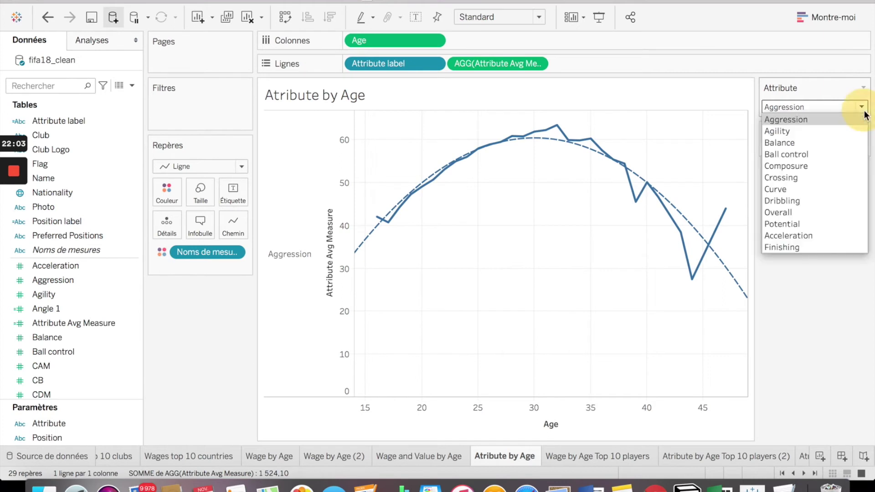
click(801, 131)
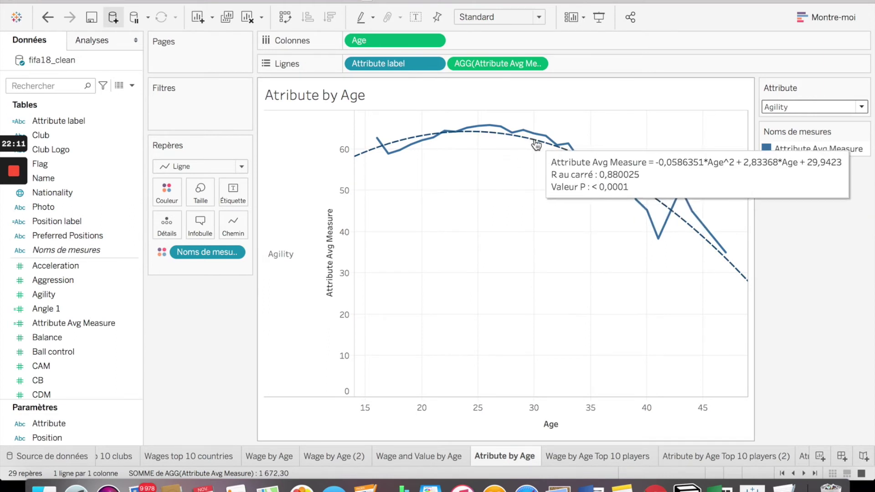
mouse_move(507, 142)
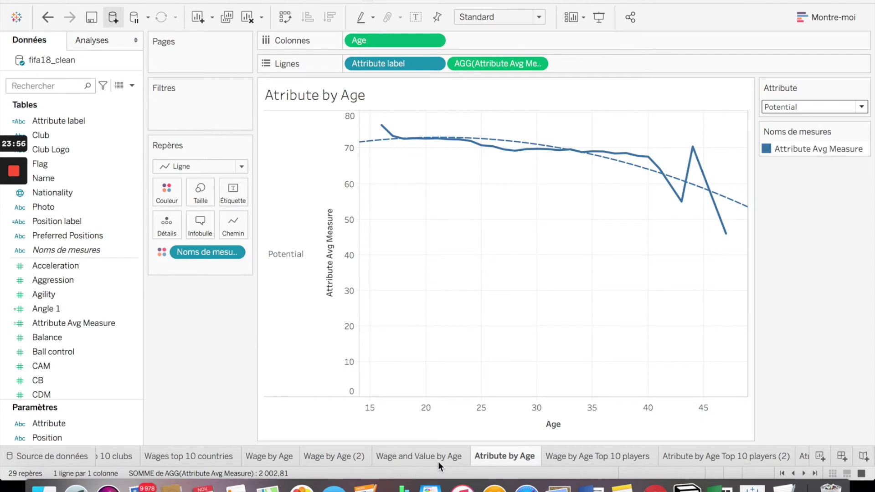
Go to the empty sheet Atribute by Age Top 10 players (2) and place Age on the columns
click(573, 457)
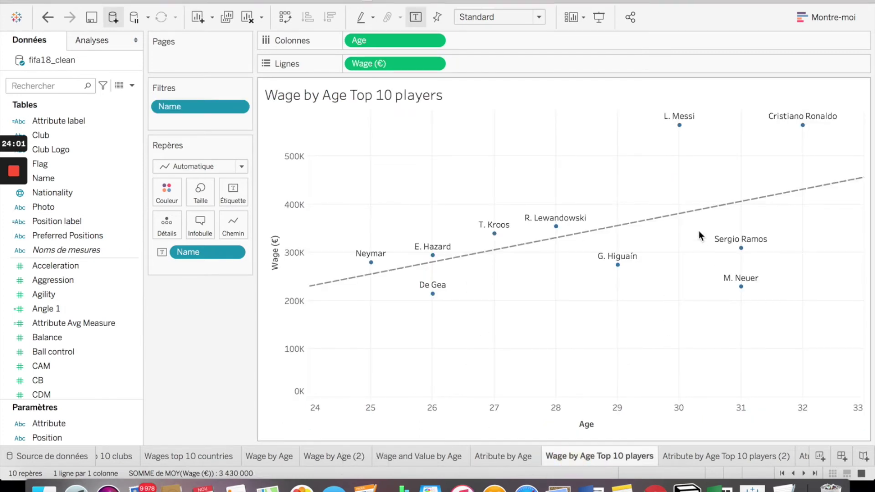
click(715, 454)
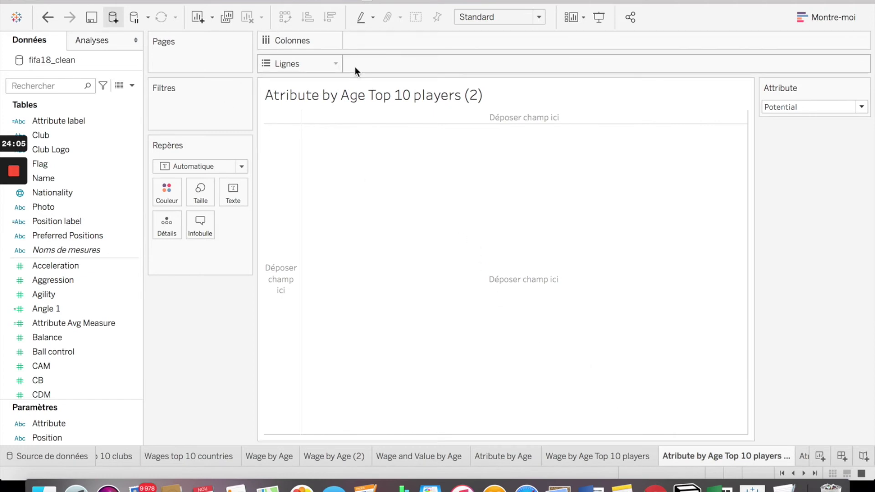
click(82, 149)
click(119, 138)
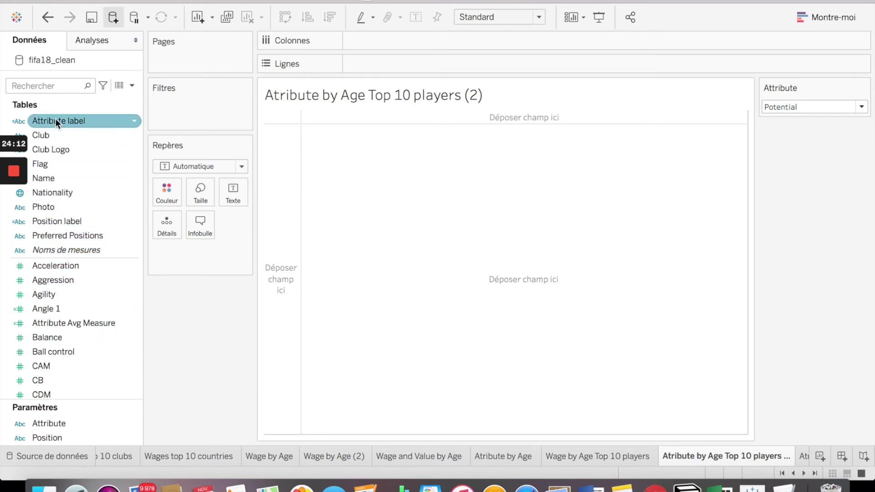
scroll(56, 120, up, 1)
drag(56, 122, 383, 40)
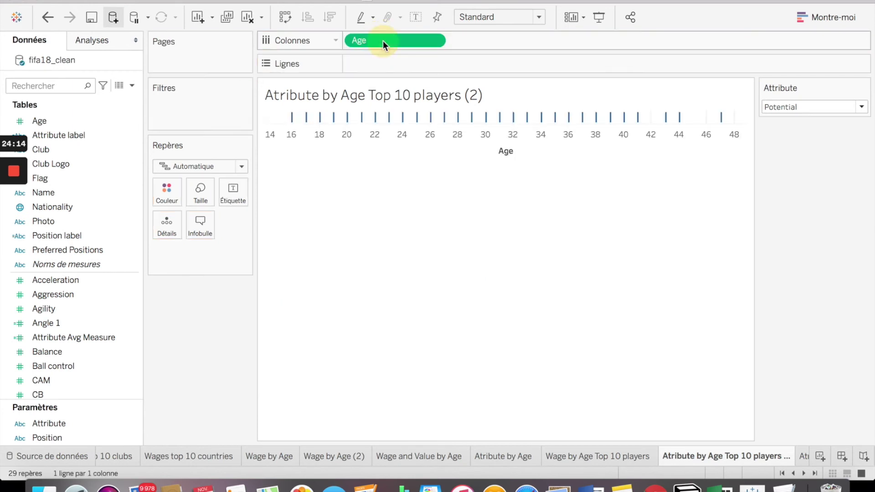
Place the Wage (€) measure on the rows to chart it against Age
scroll(79, 253, down, 10)
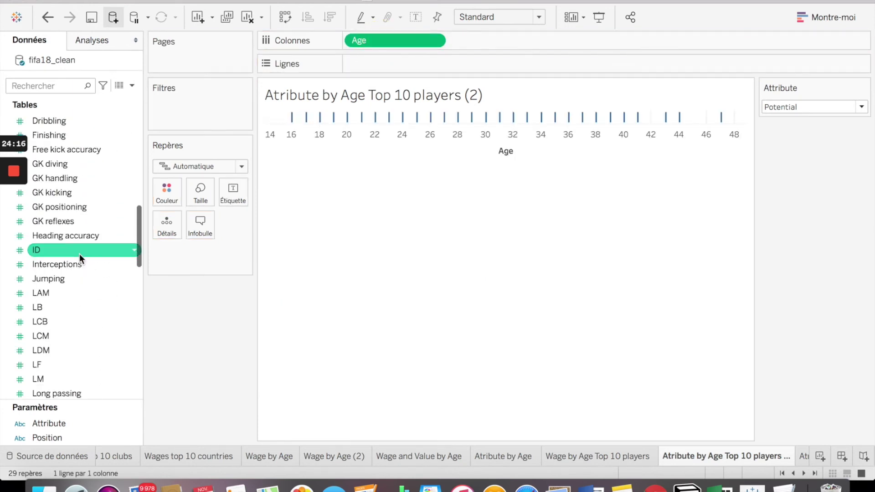
scroll(79, 254, down, 15)
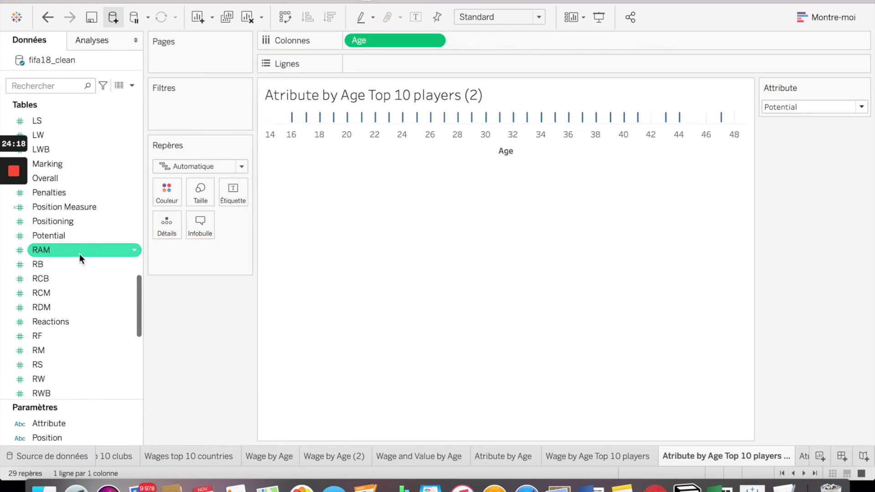
scroll(80, 254, down, 5)
click(57, 319)
drag(56, 322, 376, 63)
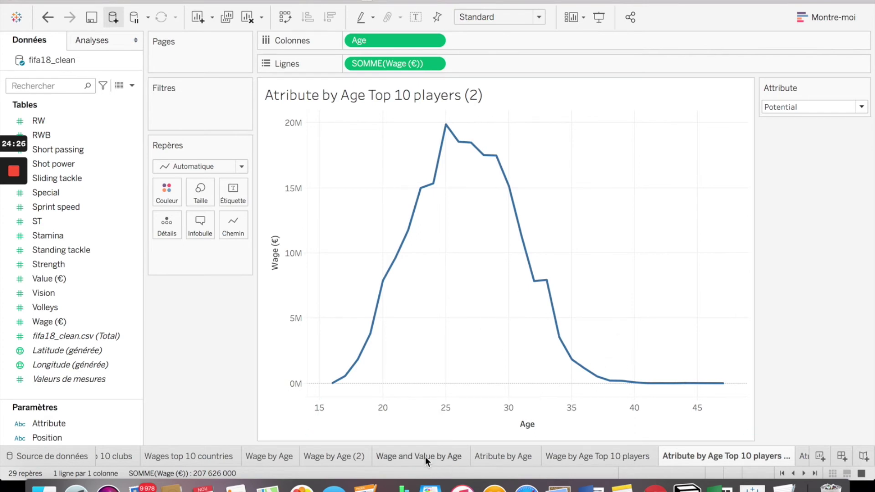
Review the sheets Wage and Value by Age, Wage by Age (2) and Wage by Age, and return to Atribute by Age Top 10 players (2)
click(441, 458)
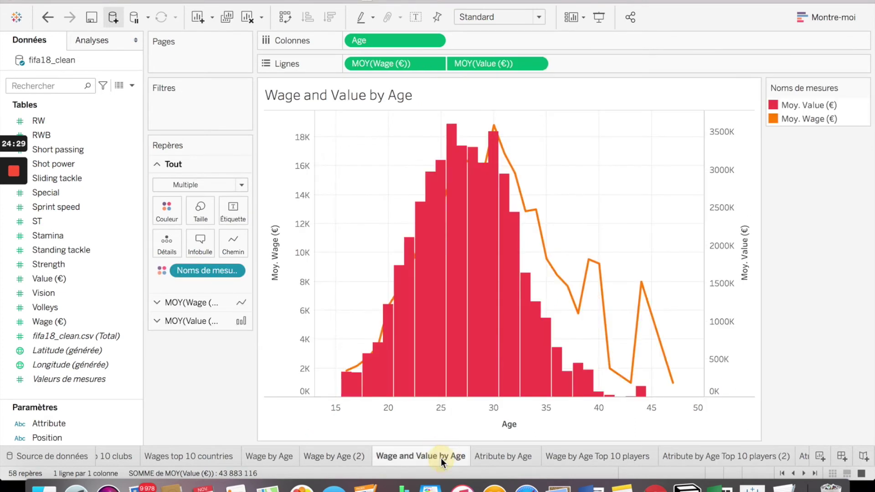
click(346, 457)
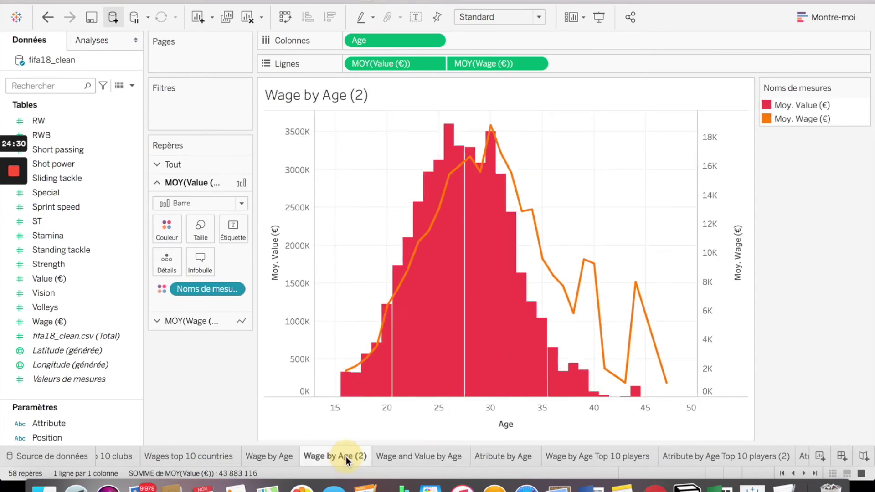
click(265, 455)
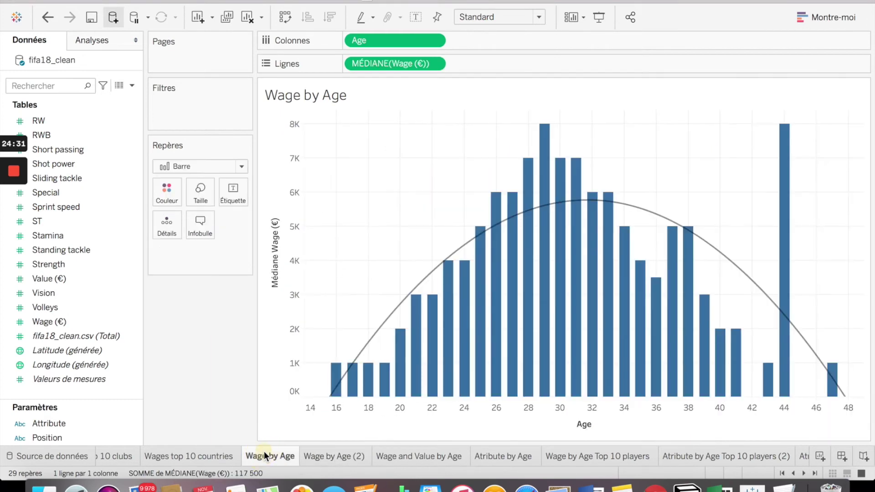
click(753, 455)
mouse_move(476, 161)
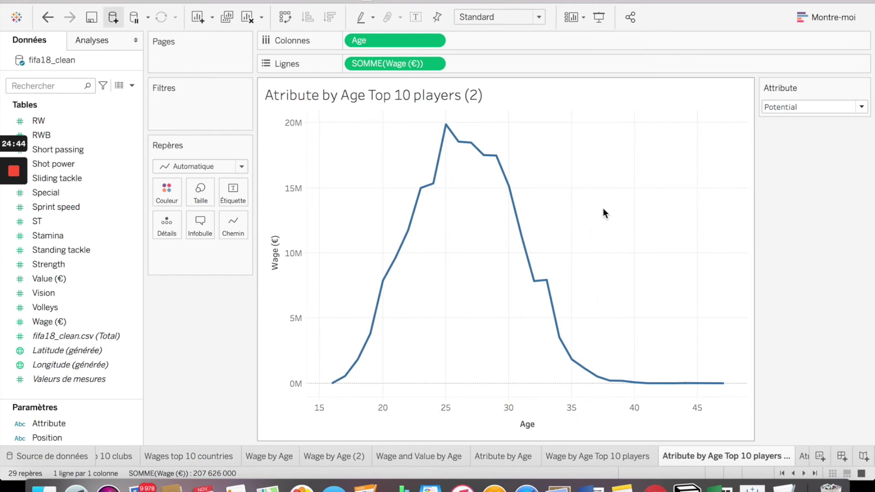
mouse_move(439, 159)
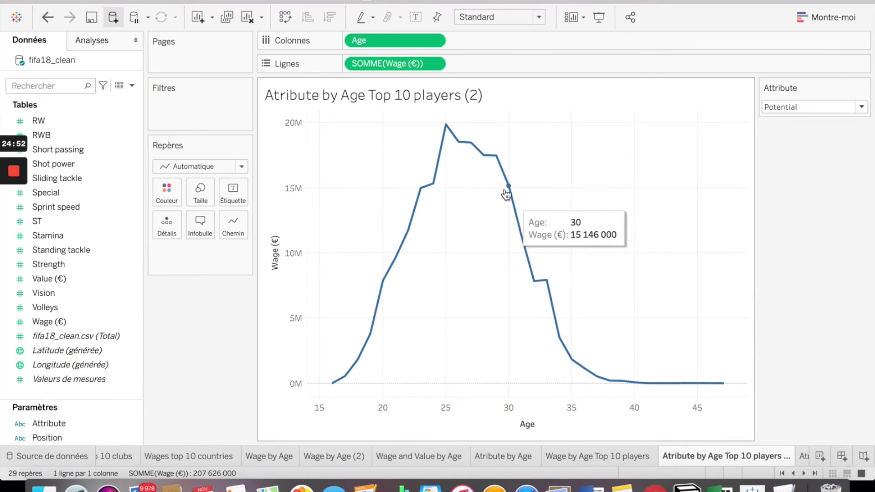
Hide the Attribute parameter control from the Atribute by Age Top 10 players (2) sheet
click(124, 442)
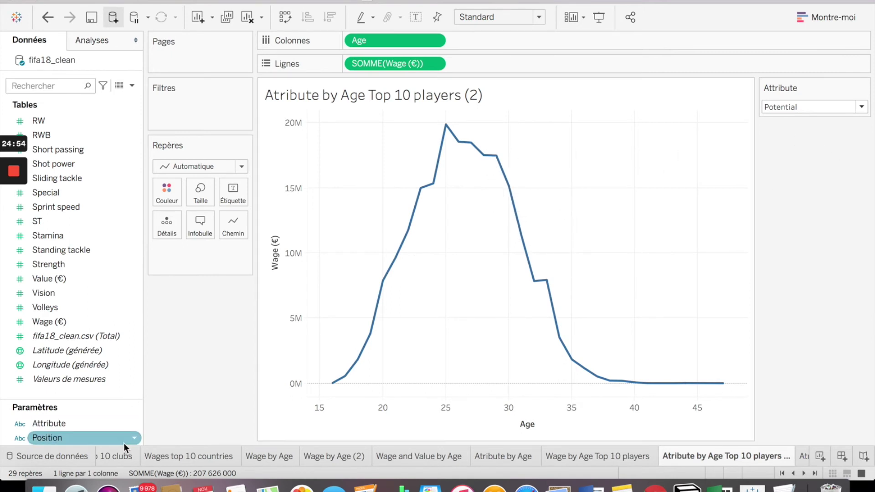
click(124, 423)
right_click(132, 425)
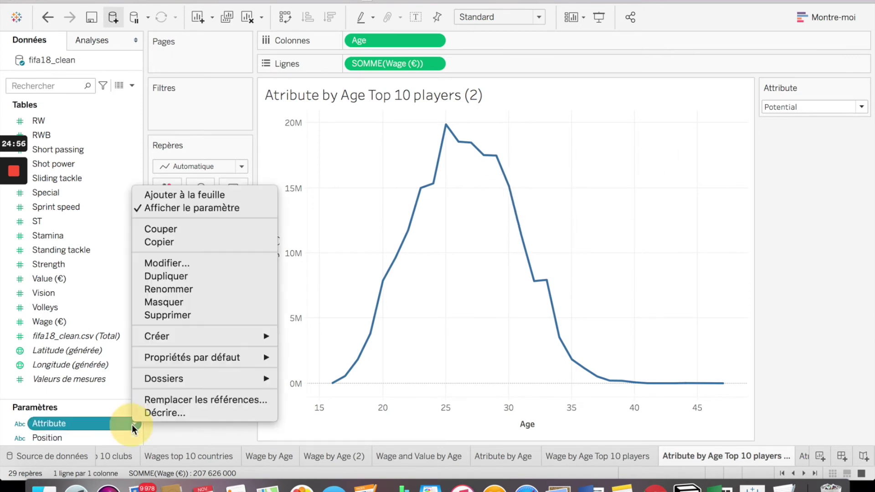
click(238, 206)
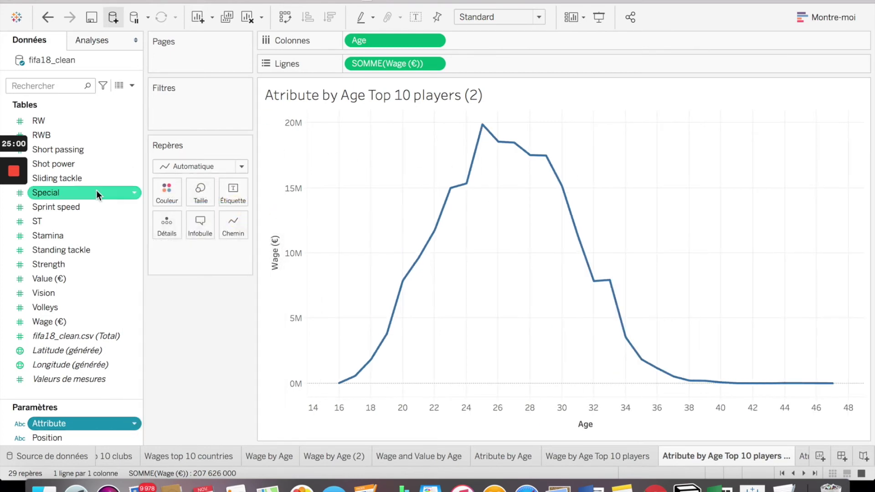
Add the Name field as a filter and look through its list of players
scroll(96, 194, up, 15)
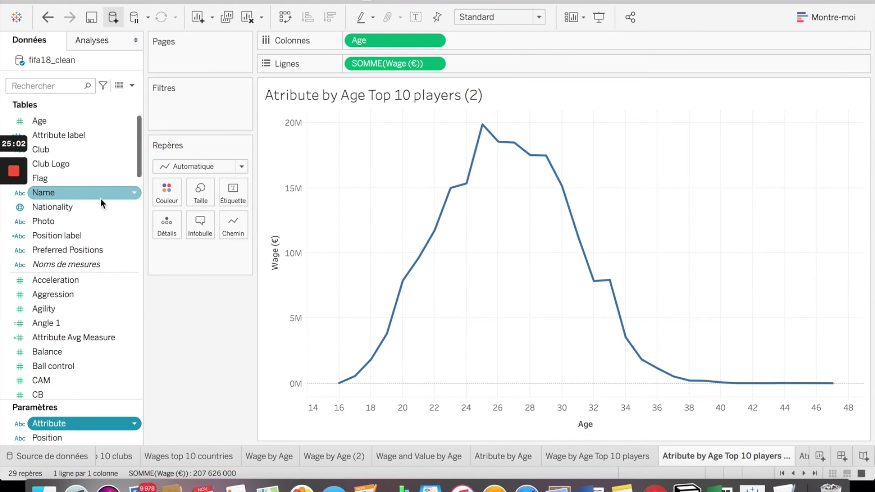
mouse_move(74, 197)
mouse_down()
mouse_move(216, 110)
mouse_move(96, 191)
mouse_move(137, 164)
mouse_move(75, 217)
mouse_move(205, 105)
mouse_up()
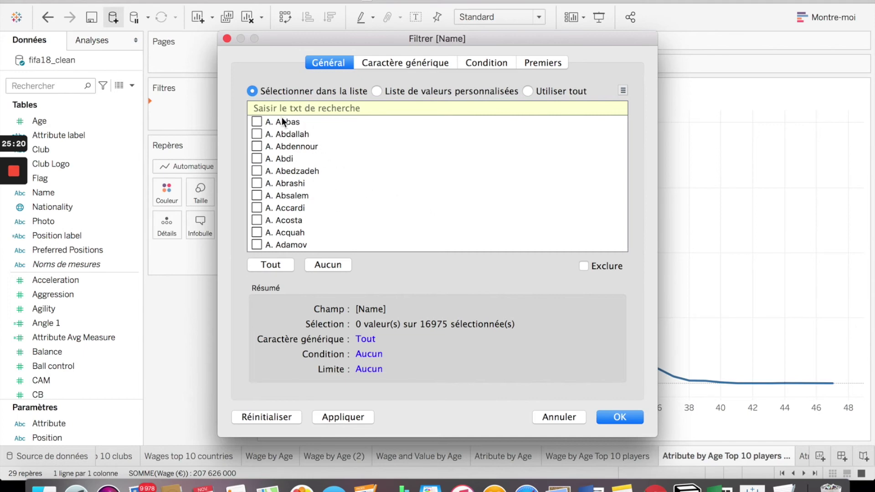
scroll(308, 182, down, 5)
scroll(308, 182, down, 7)
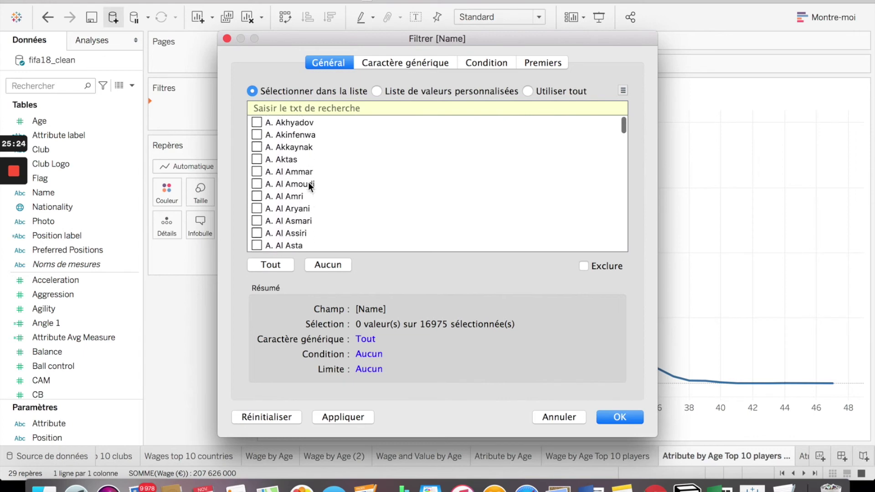
scroll(308, 182, up, 9)
scroll(308, 181, up, 3)
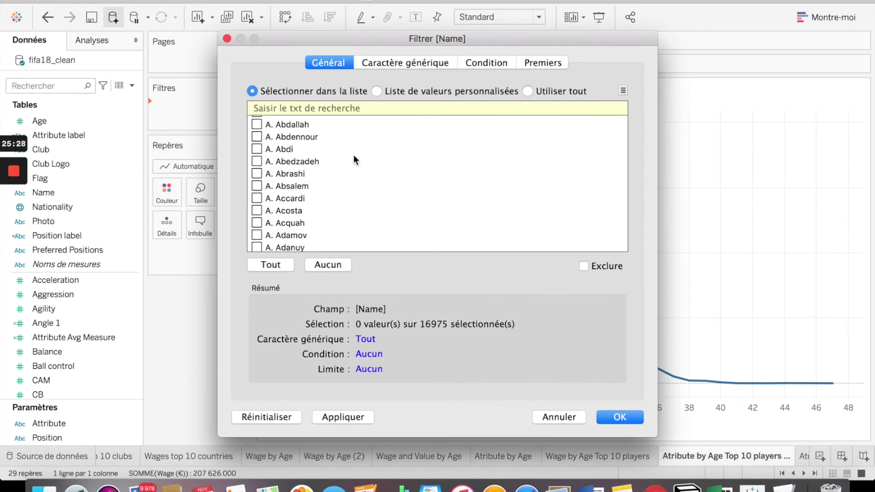
scroll(352, 157, up, 1)
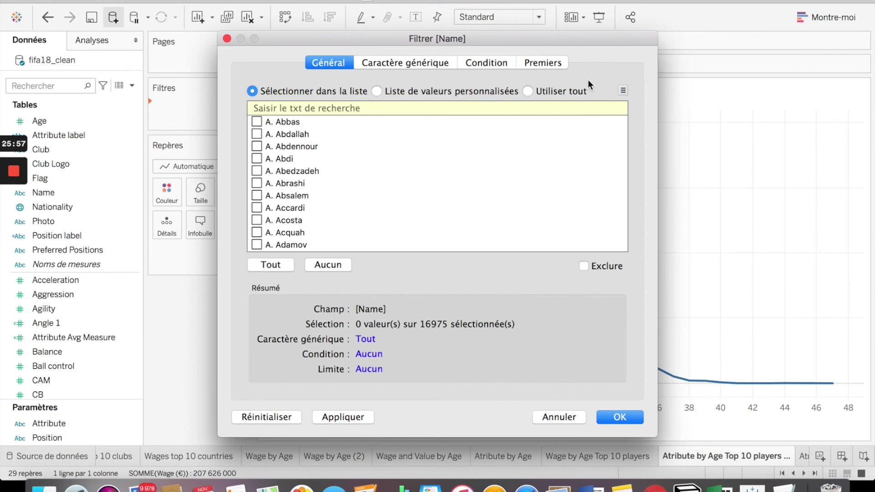
Limit the Name filter to the top (Premiers) 10 by field
click(558, 62)
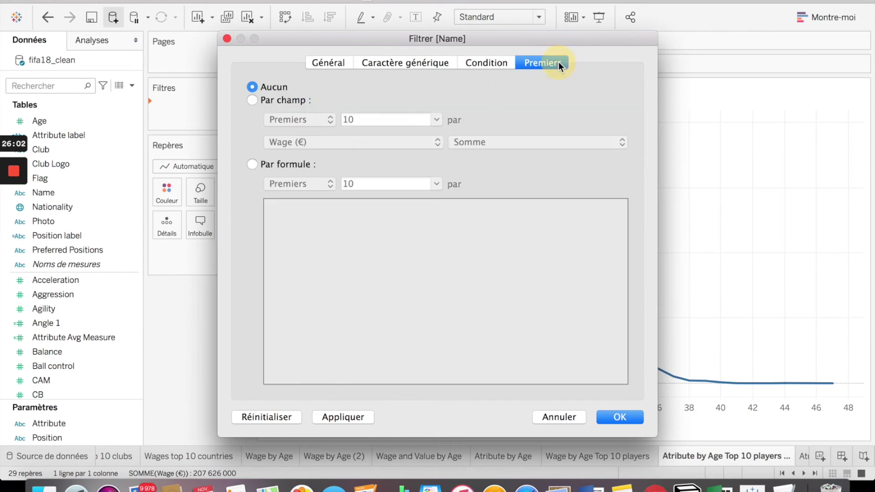
click(307, 101)
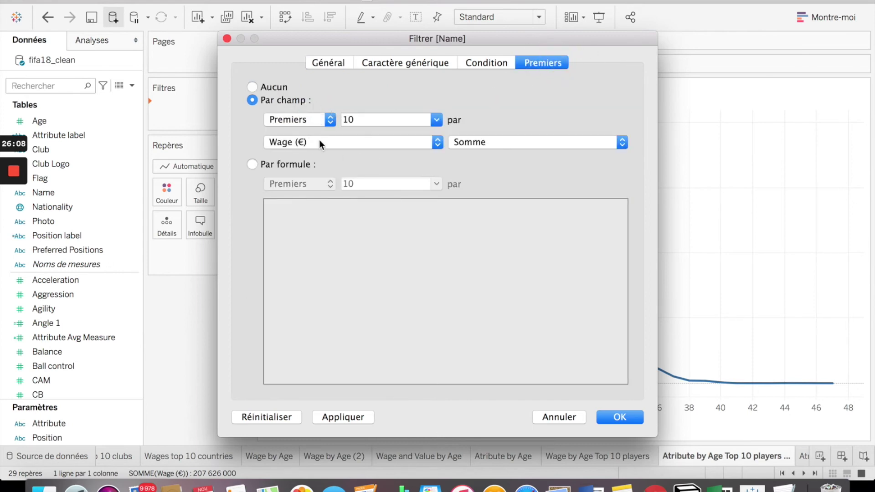
click(289, 117)
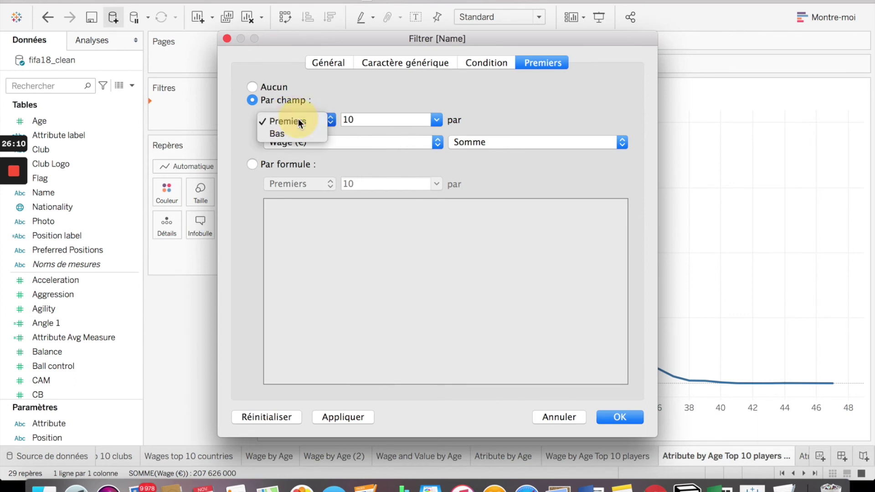
click(298, 119)
click(386, 121)
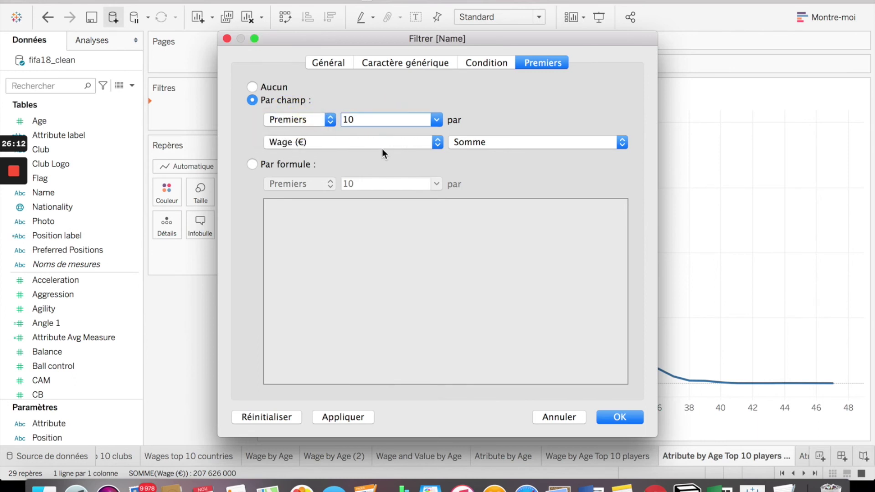
Choose Overall as the field that ranks the Name filter's top 10
click(384, 142)
scroll(362, 273, up, 10)
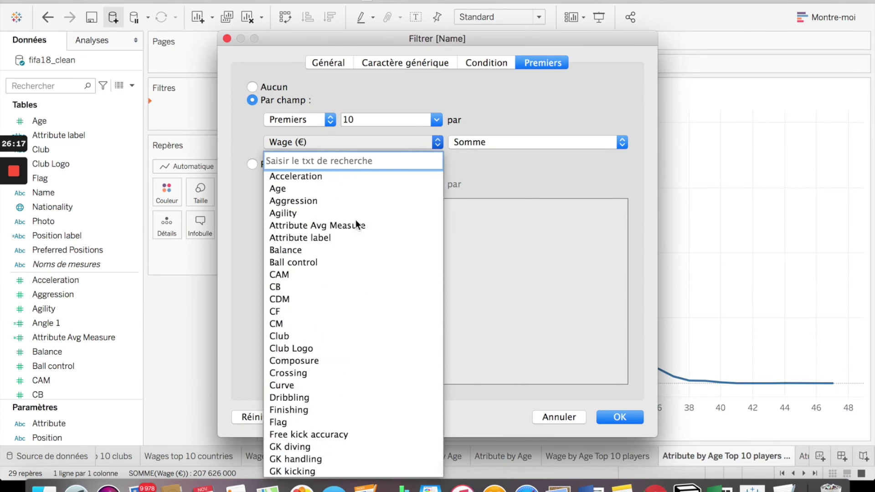
scroll(378, 311, down, 1)
scroll(378, 310, down, 3)
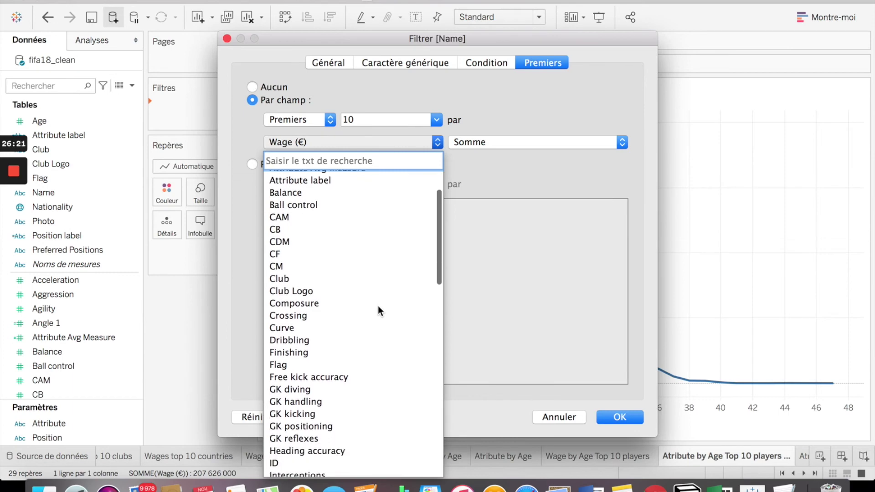
scroll(378, 310, down, 10)
scroll(378, 307, down, 20)
scroll(378, 308, up, 7)
click(300, 211)
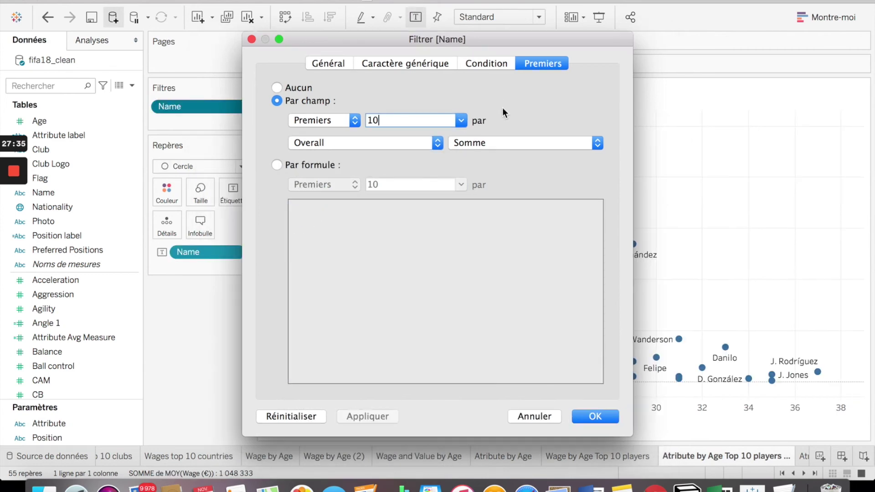
Rank the Name filter's top 10 by the average (Moyenne) of Overall, apply it, and inspect the charted players' wages
click(520, 143)
click(516, 153)
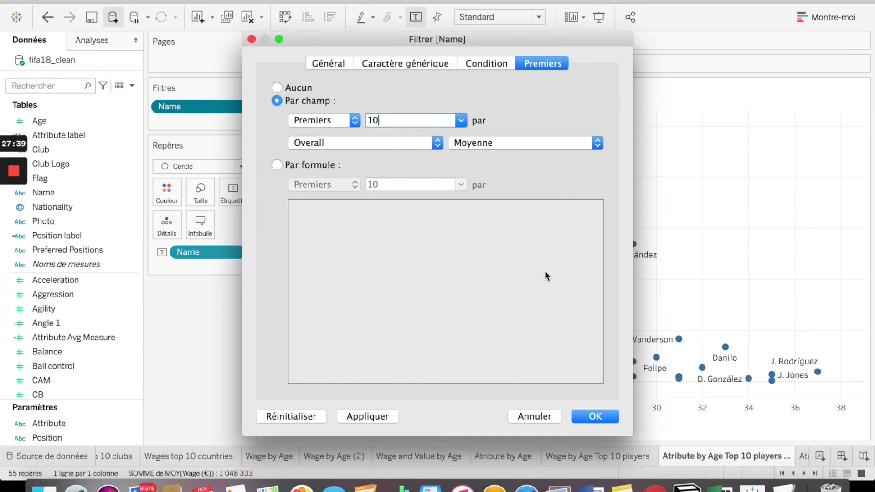
click(603, 416)
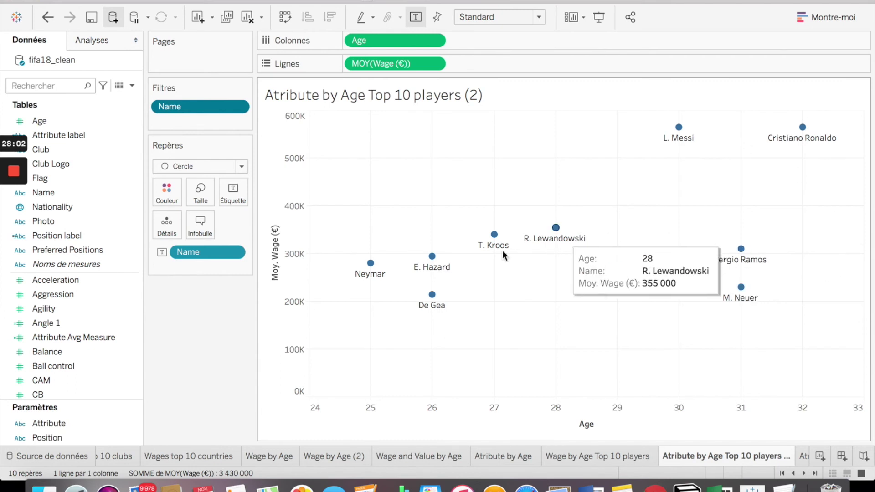
mouse_move(442, 295)
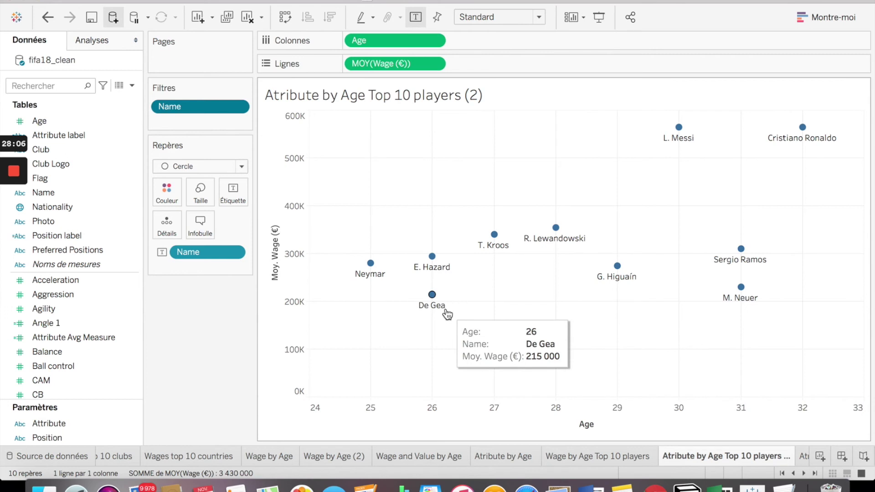
mouse_move(564, 247)
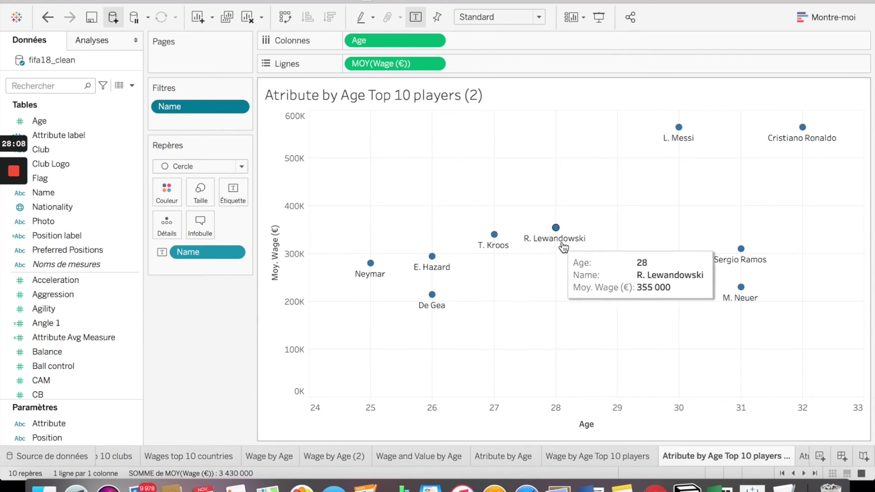
mouse_move(751, 270)
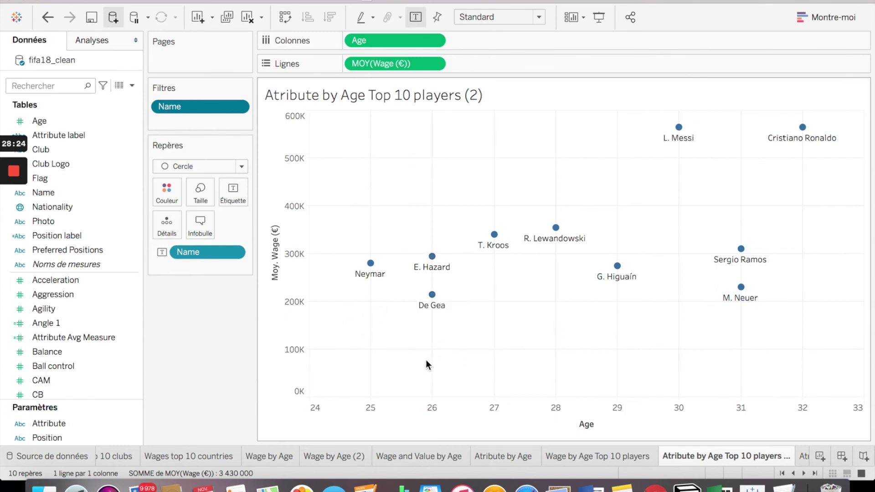
mouse_move(371, 264)
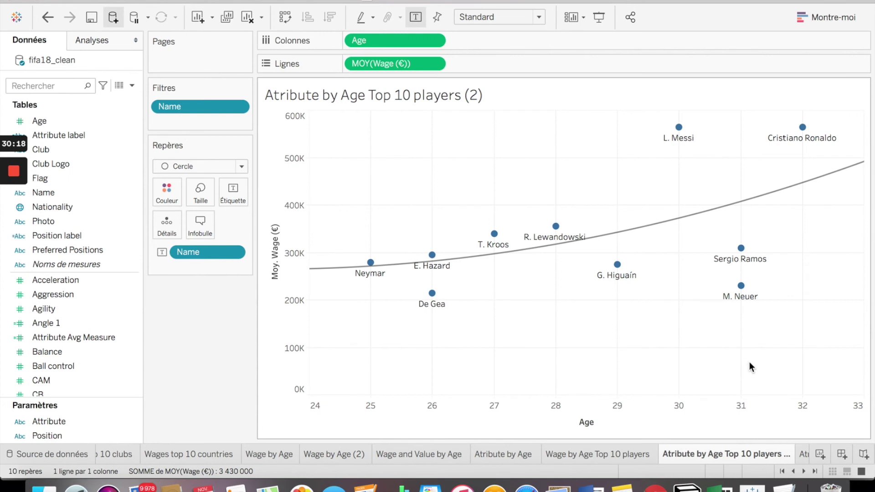
Go to the sheet Atribute by Age Top 10 players (3)
scroll(761, 457, right, 5)
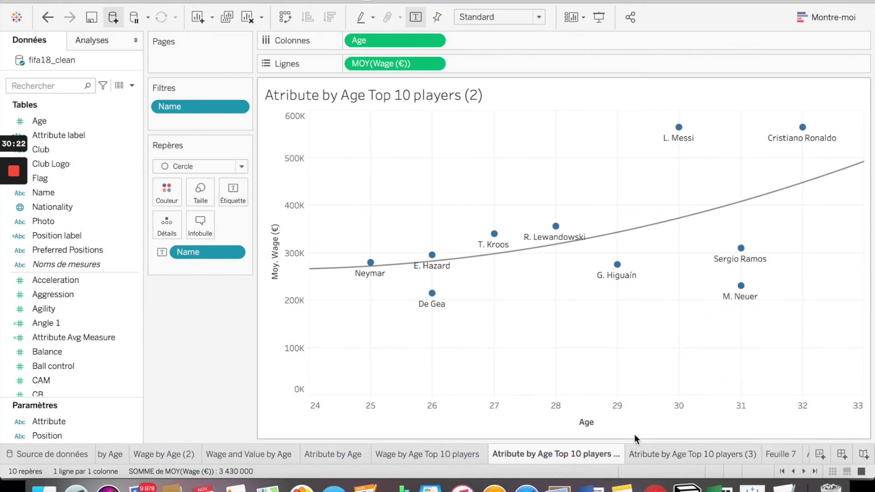
mouse_move(589, 457)
click(702, 454)
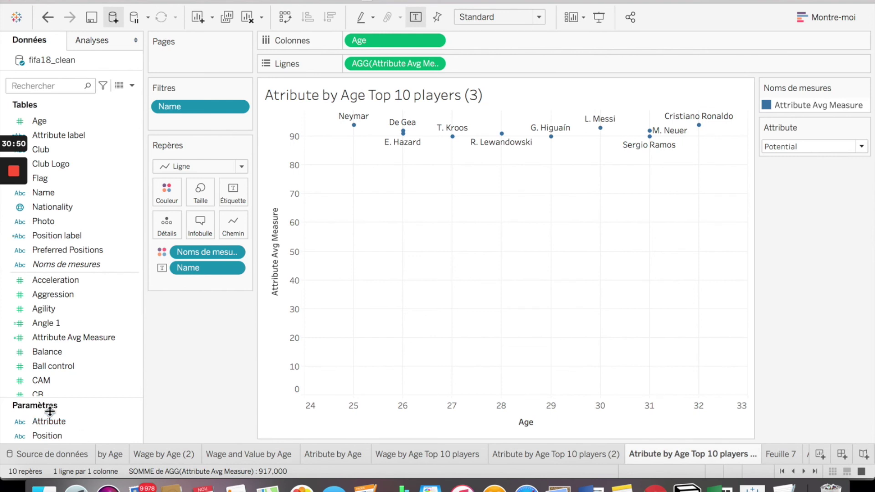
Review the Attribute parameter's options and the Attribute Avg Measure field used on the rows
click(134, 422)
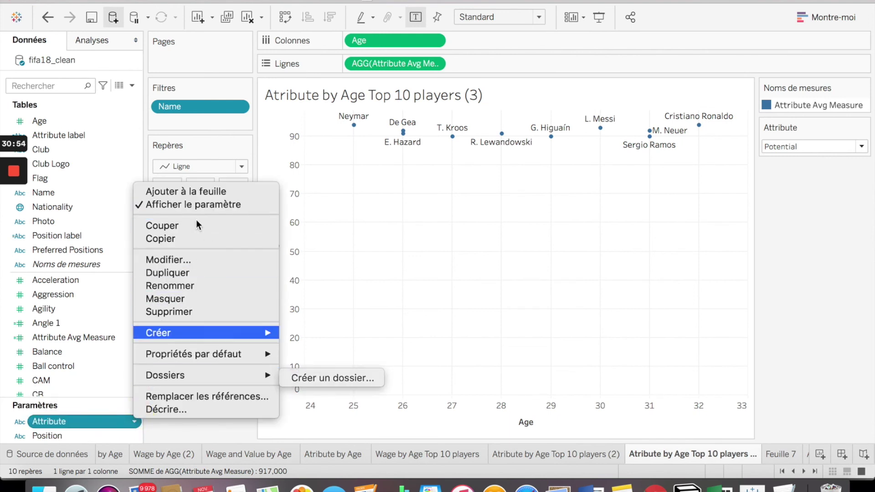
click(258, 191)
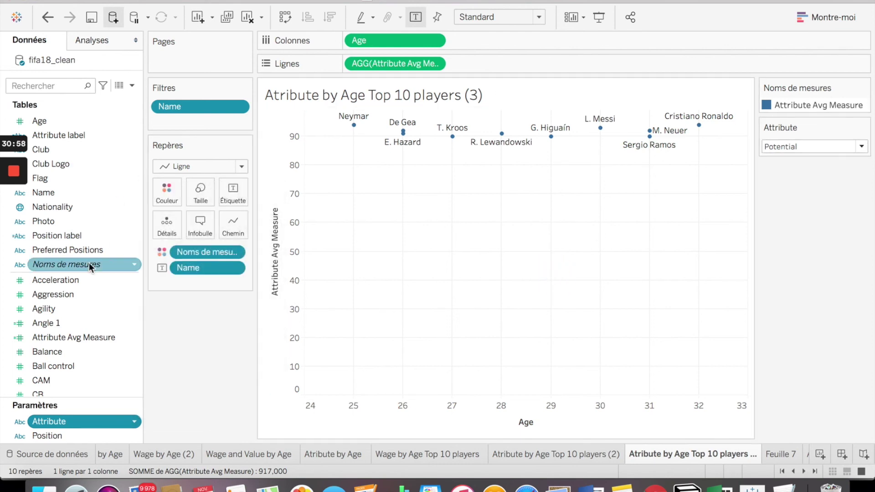
click(88, 309)
click(81, 351)
click(72, 338)
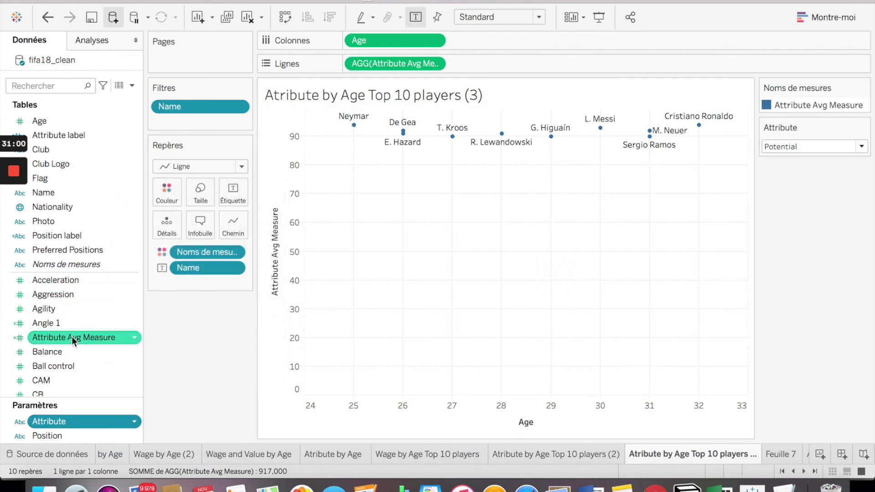
drag(72, 336, 412, 63)
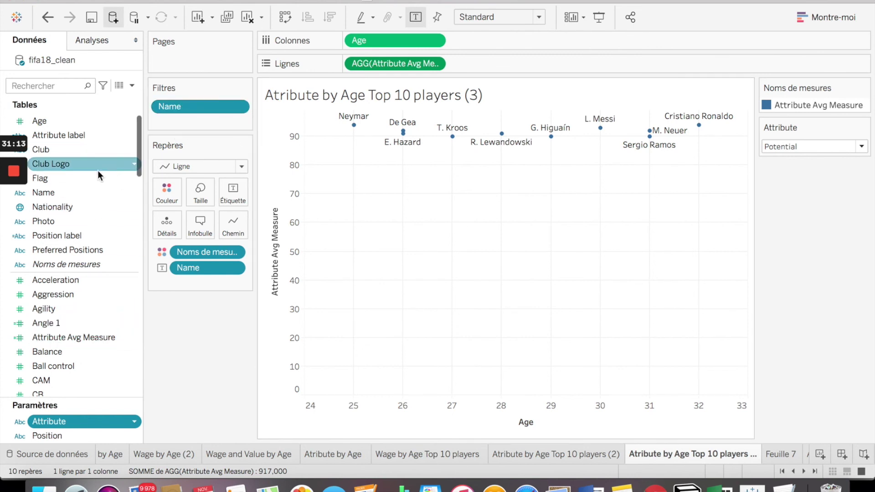
Review the Name filter's top 10 settings, checking the ranking field Overall and its Moyenne aggregation
click(236, 107)
click(222, 123)
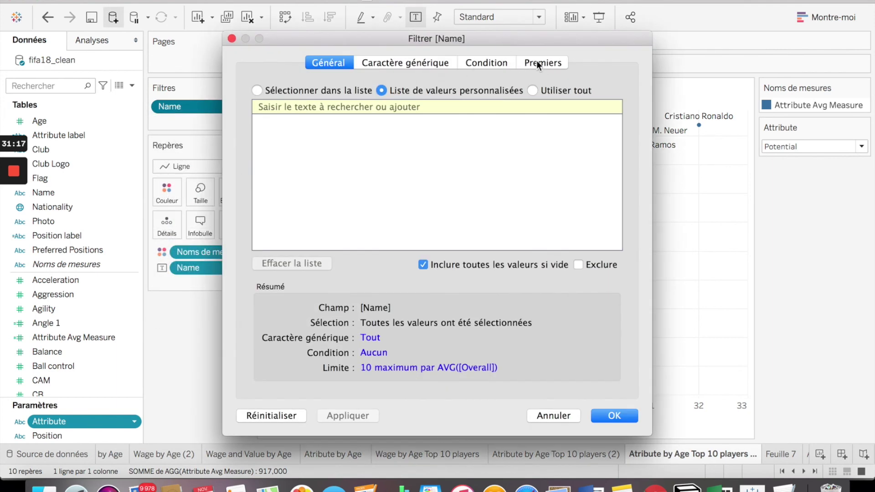
click(554, 63)
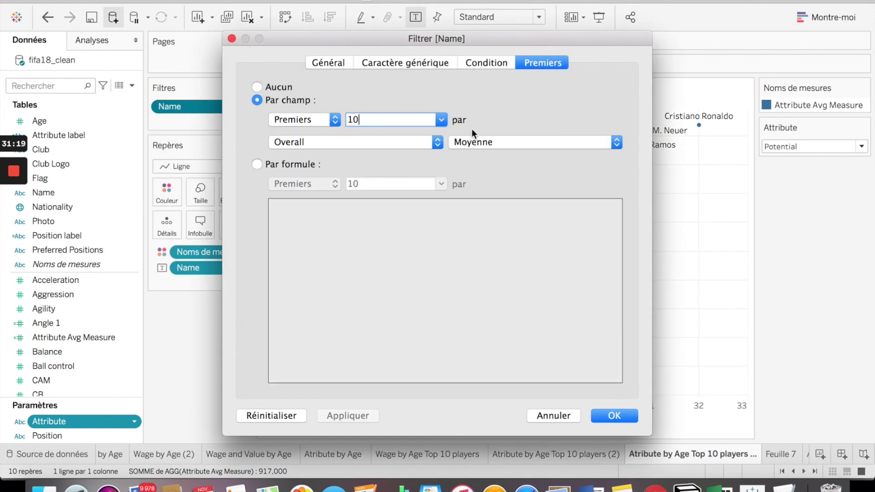
click(388, 138)
click(389, 139)
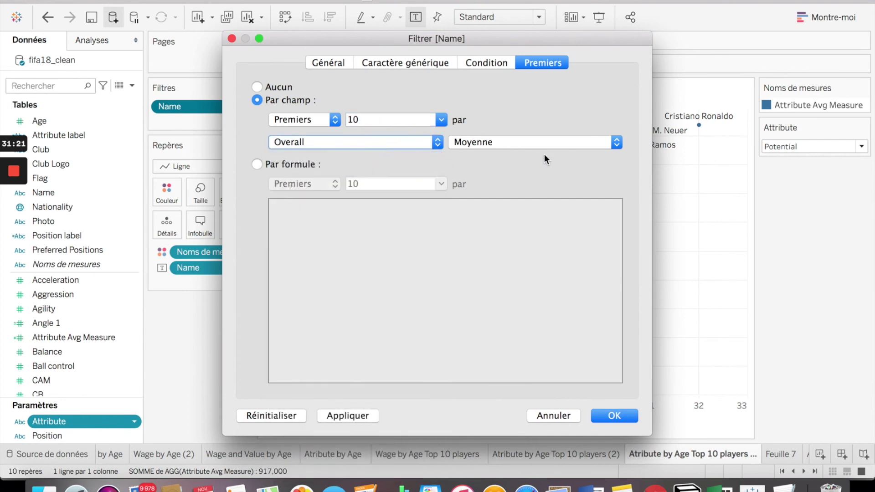
click(545, 141)
click(548, 140)
click(612, 416)
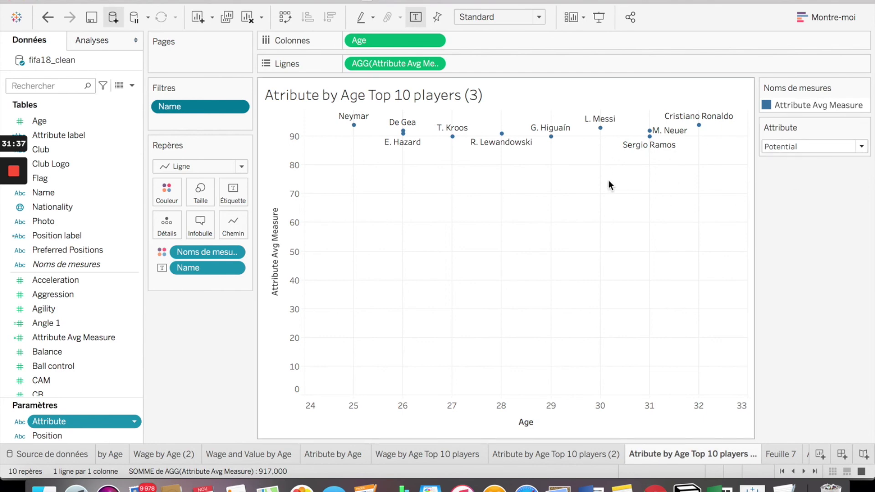
Switch the Attribute parameter through Aggression, Agility and Balance to compare the top 10 players by age
mouse_move(552, 140)
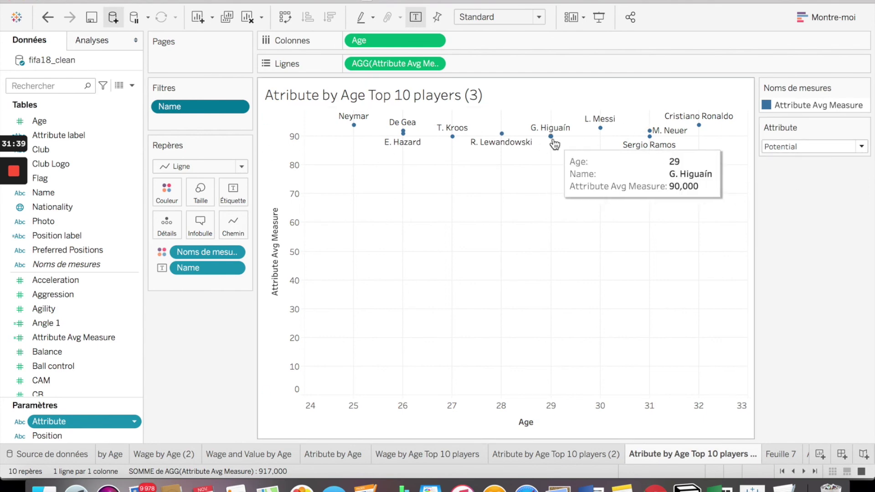
click(861, 146)
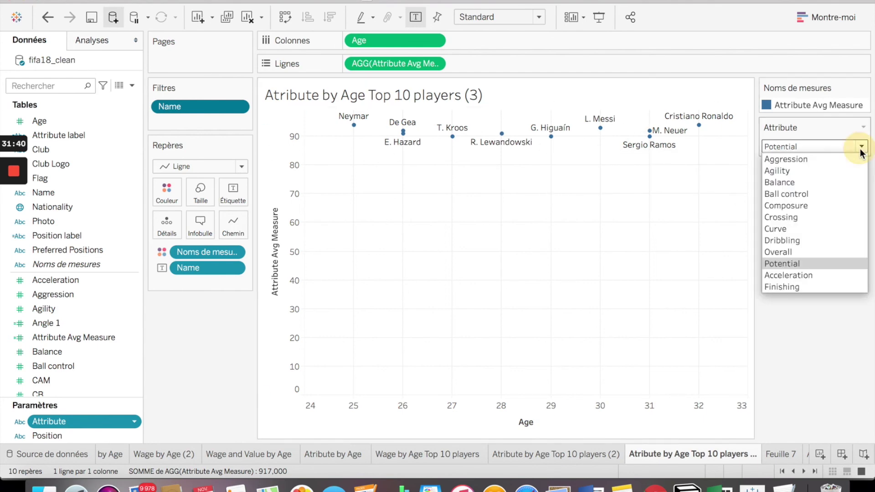
click(828, 158)
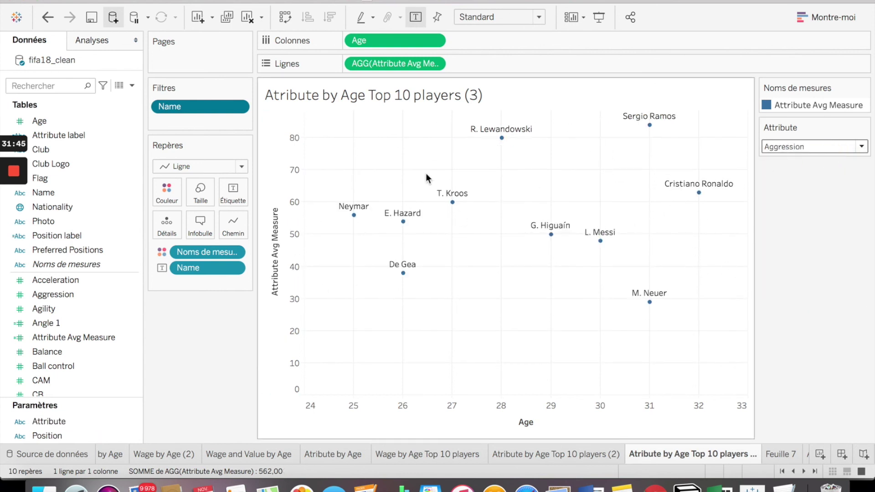
click(861, 146)
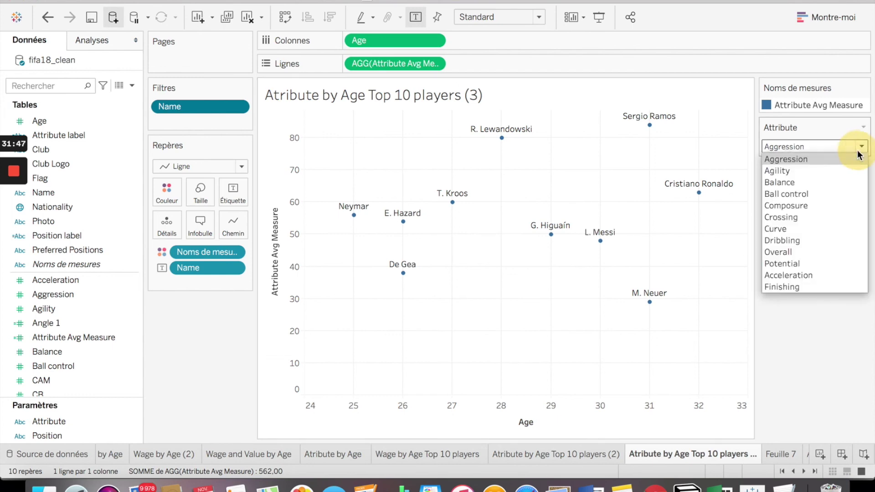
click(829, 172)
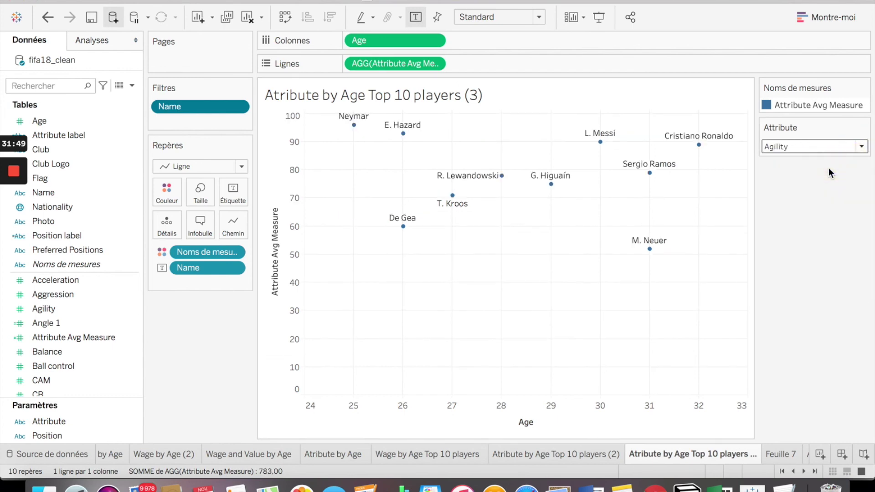
click(861, 147)
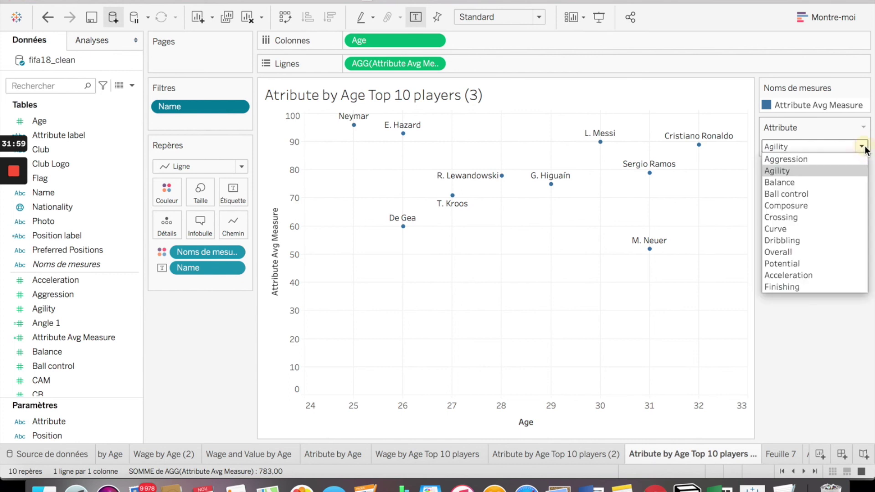
click(829, 182)
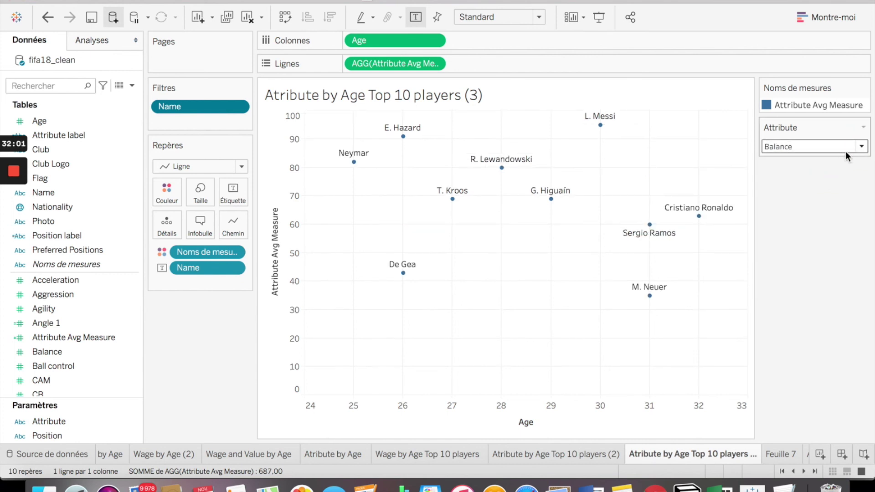
Switch the Attribute parameter through Composure, Crossing, Overall and Potential, and leave it set to Acceleration
click(861, 147)
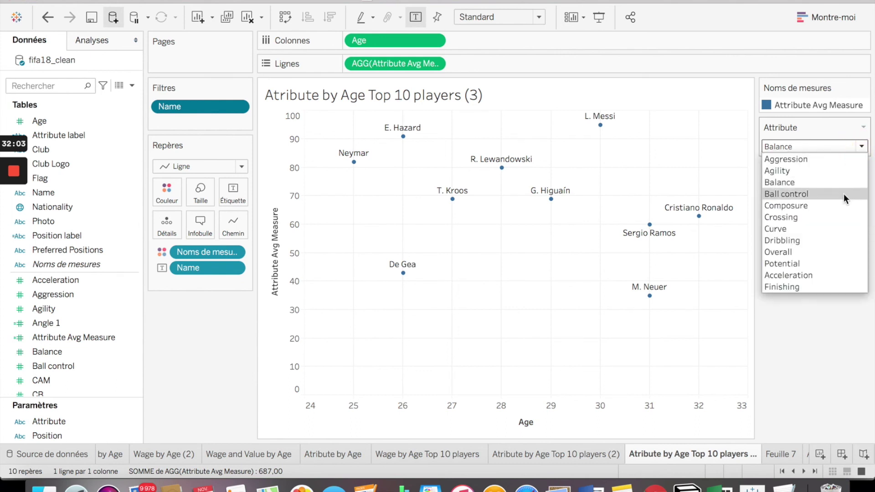
click(859, 147)
click(862, 148)
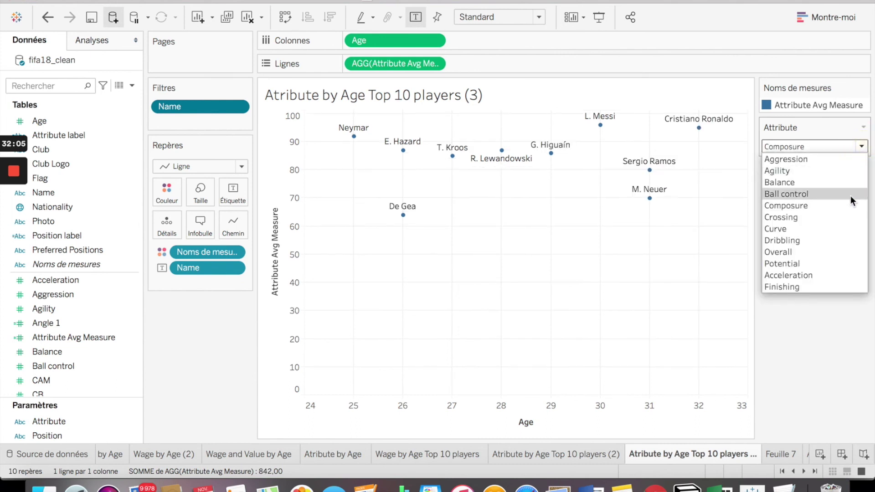
click(843, 217)
click(861, 147)
click(821, 252)
click(859, 147)
click(823, 262)
click(861, 148)
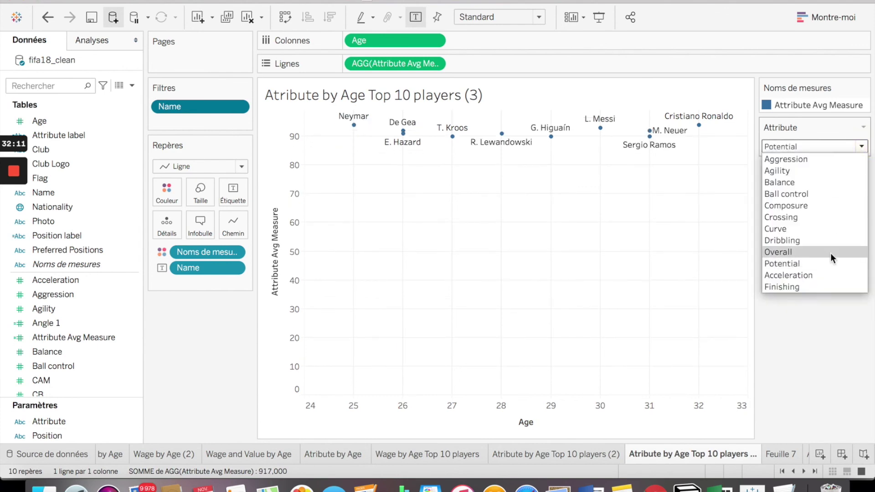
click(824, 275)
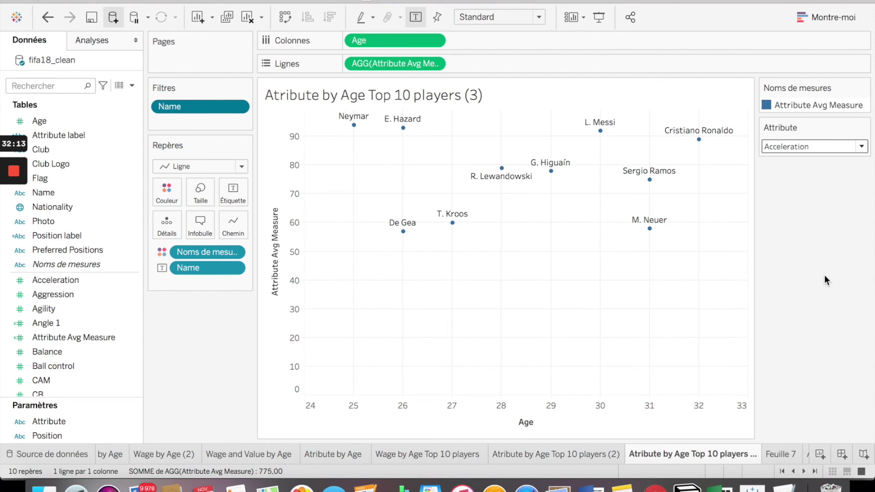